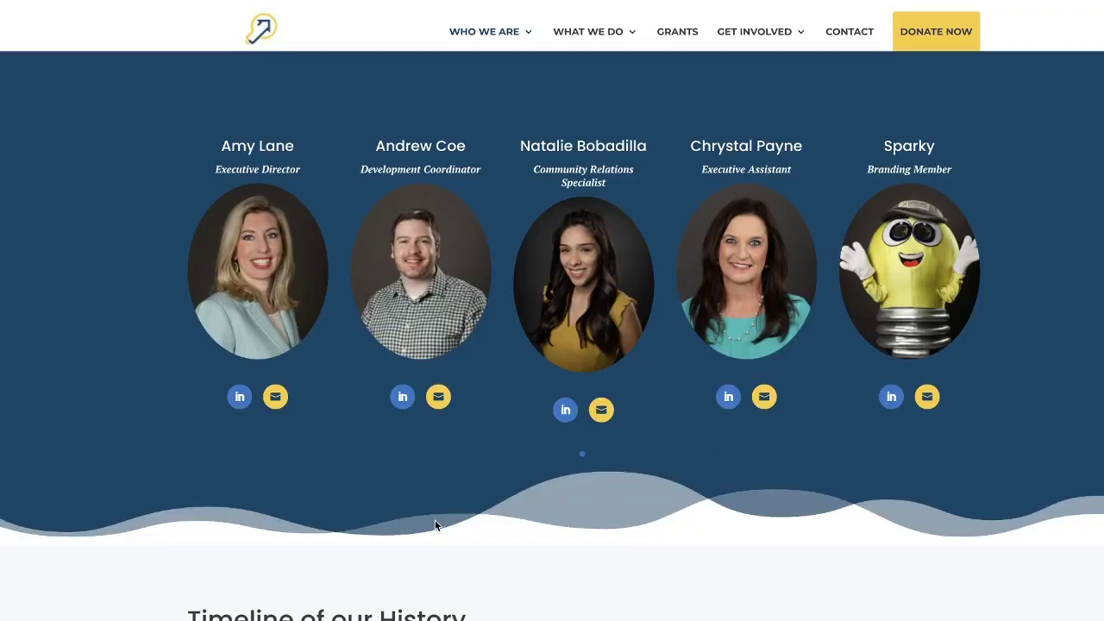
Preview the example site's team biography popup and request-information form popup, then close the form
left_click(240, 286)
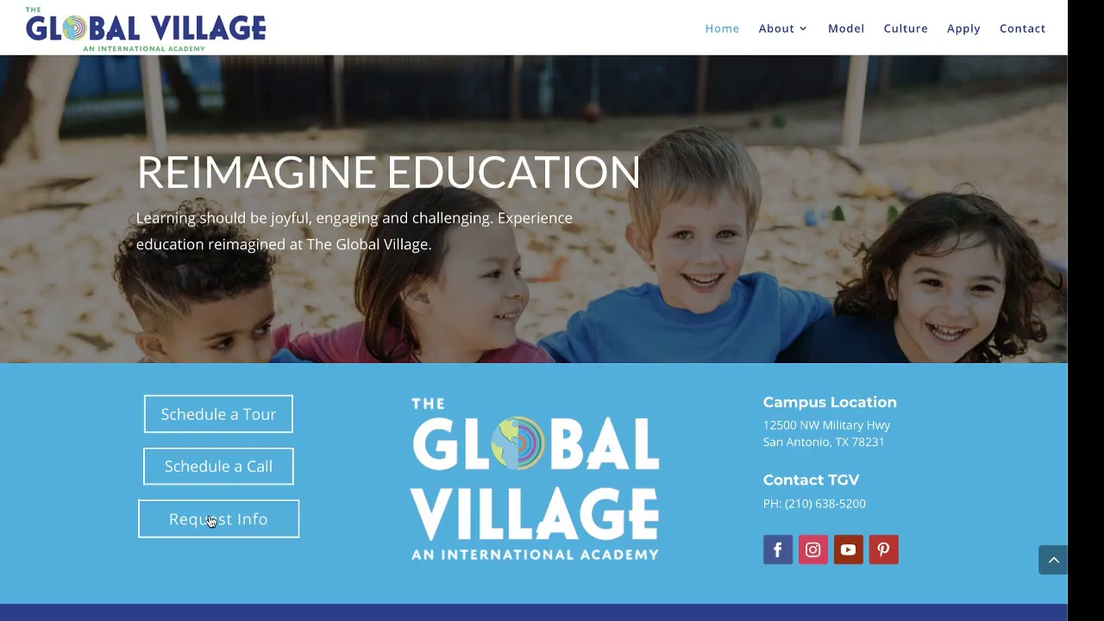
left_click(210, 520)
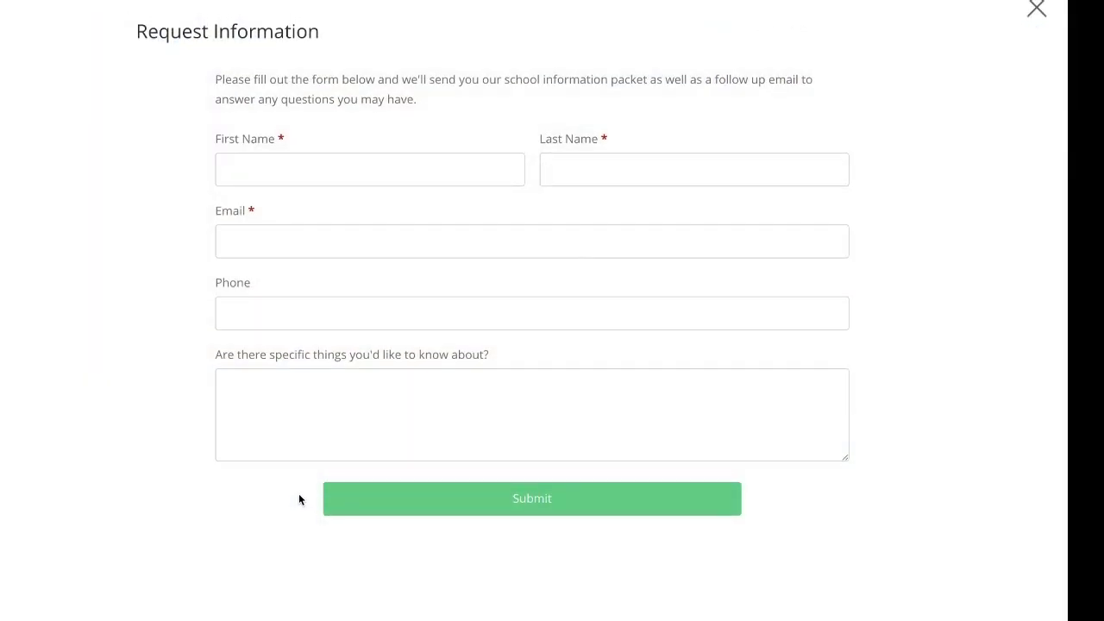
left_click(1037, 13)
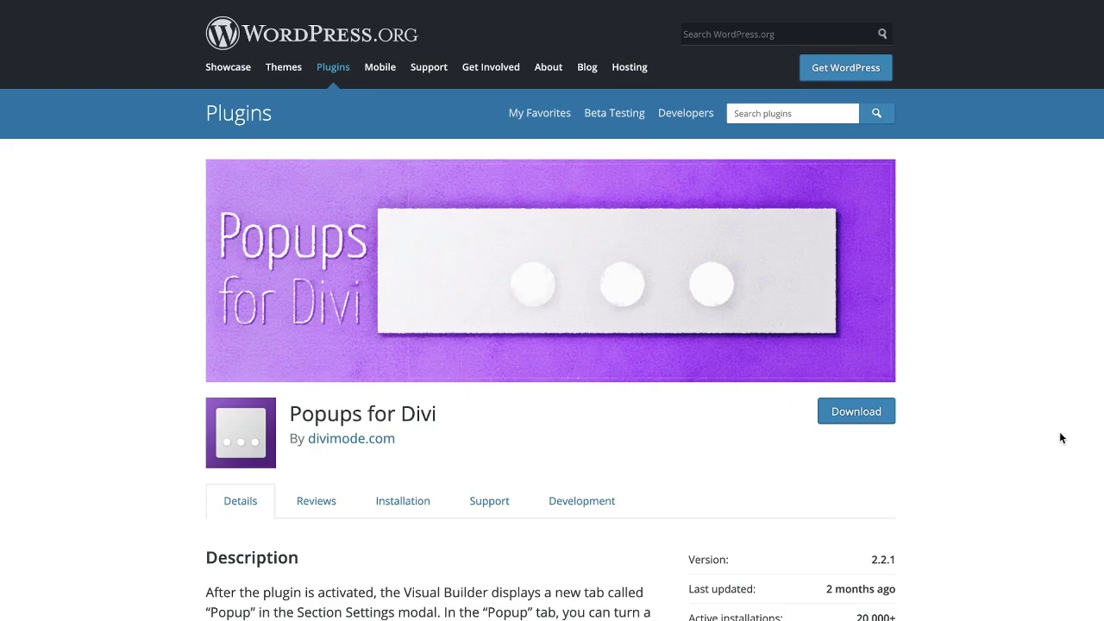
Read through the Popups for Divi setup instructions and return to the top of the page
scroll(1060, 437, "down", 5)
scroll(1060, 437, "down", 5)
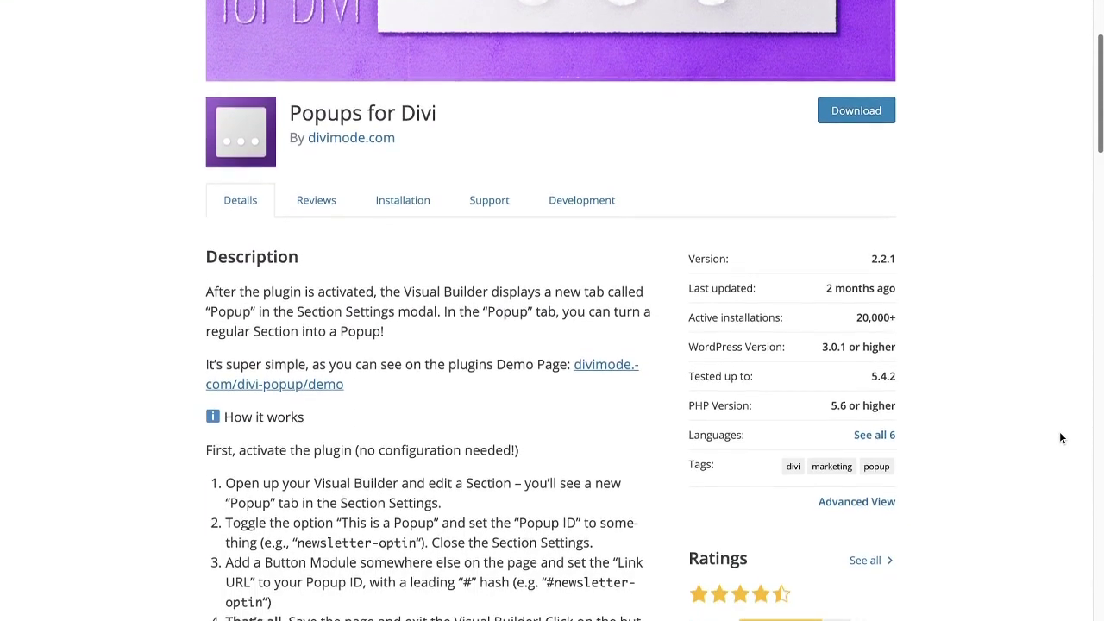
scroll(1060, 437, "down", 5)
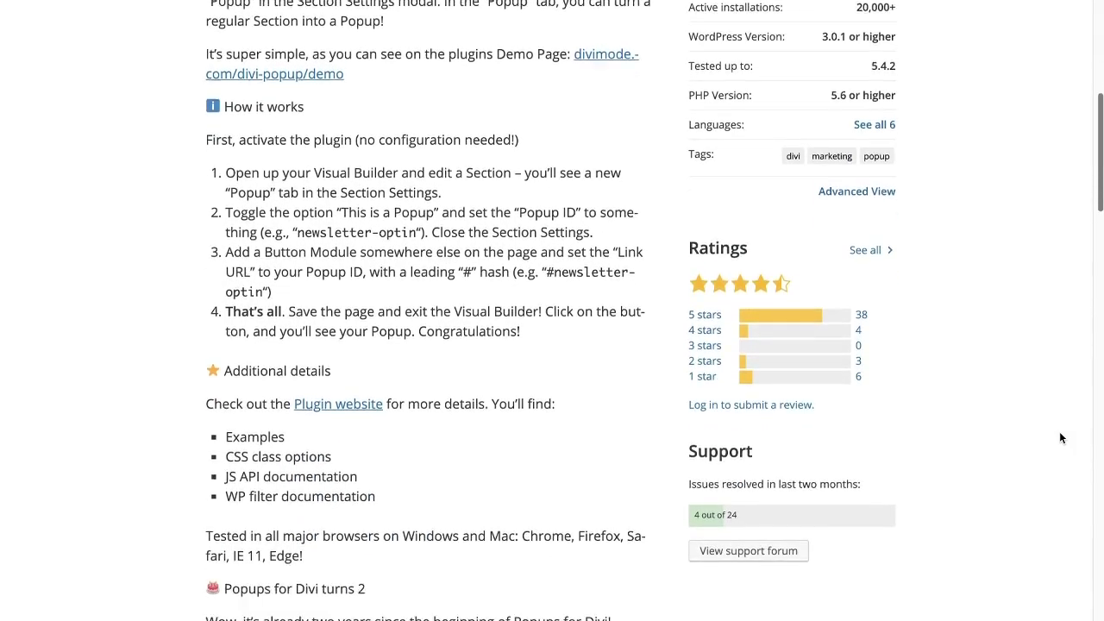
scroll(1059, 438, "down", 5)
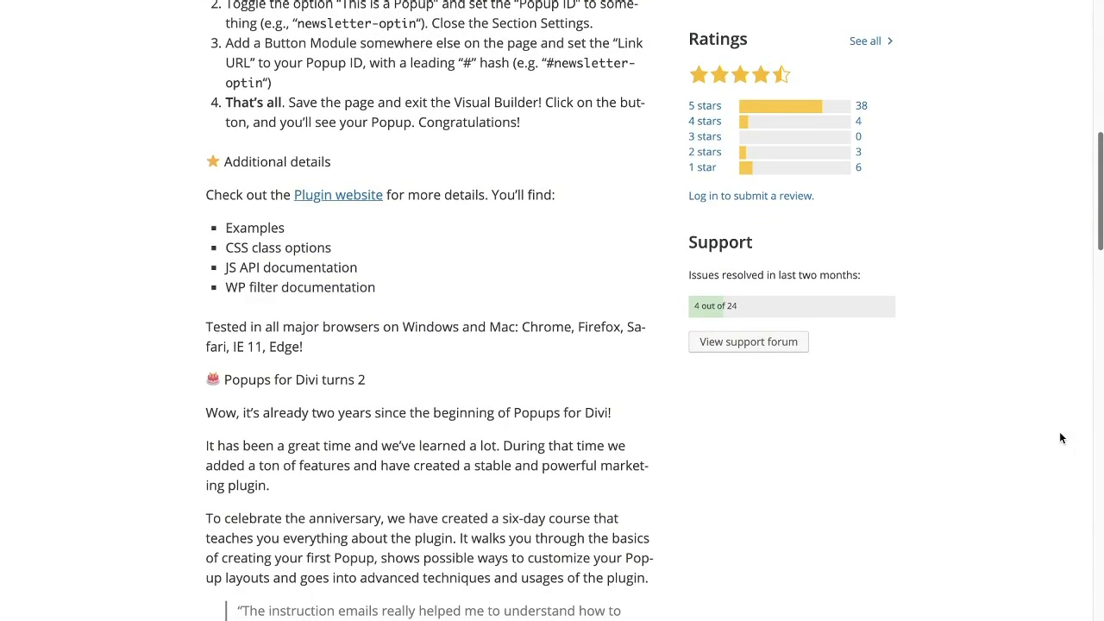
key("Home")
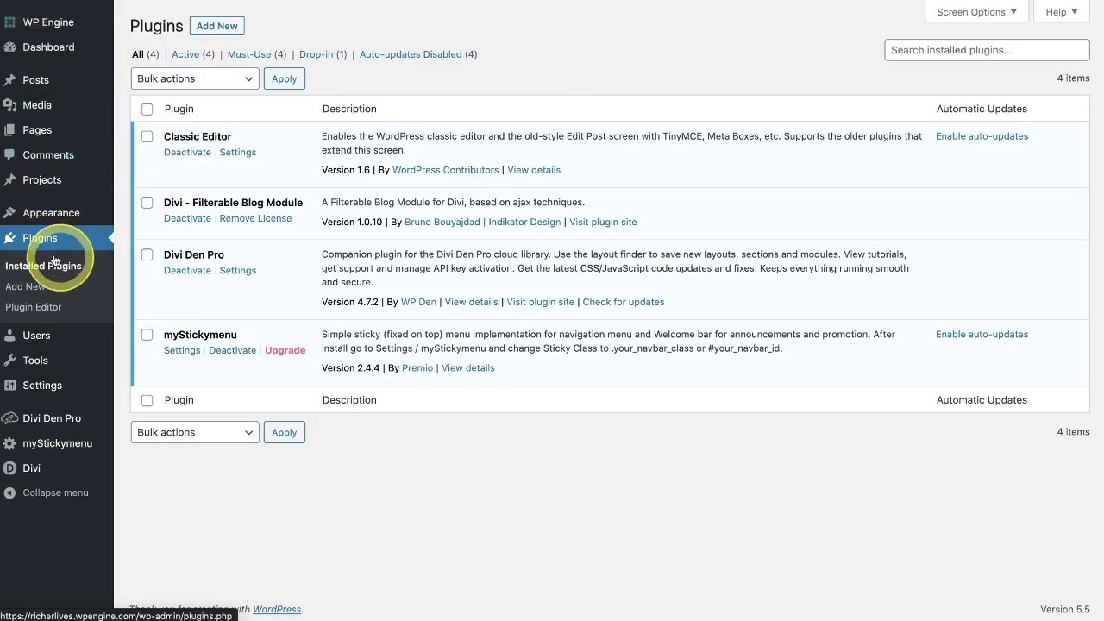
Search the plugin directory for 'Popups for Divi', then install and activate it
left_click(31, 294)
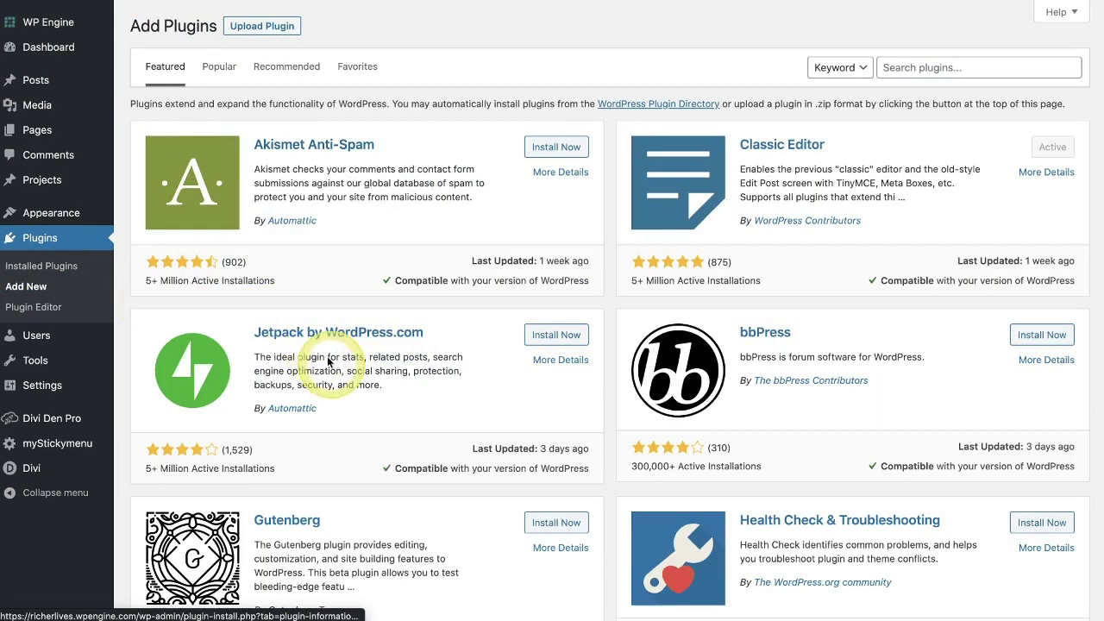
left_click(924, 69)
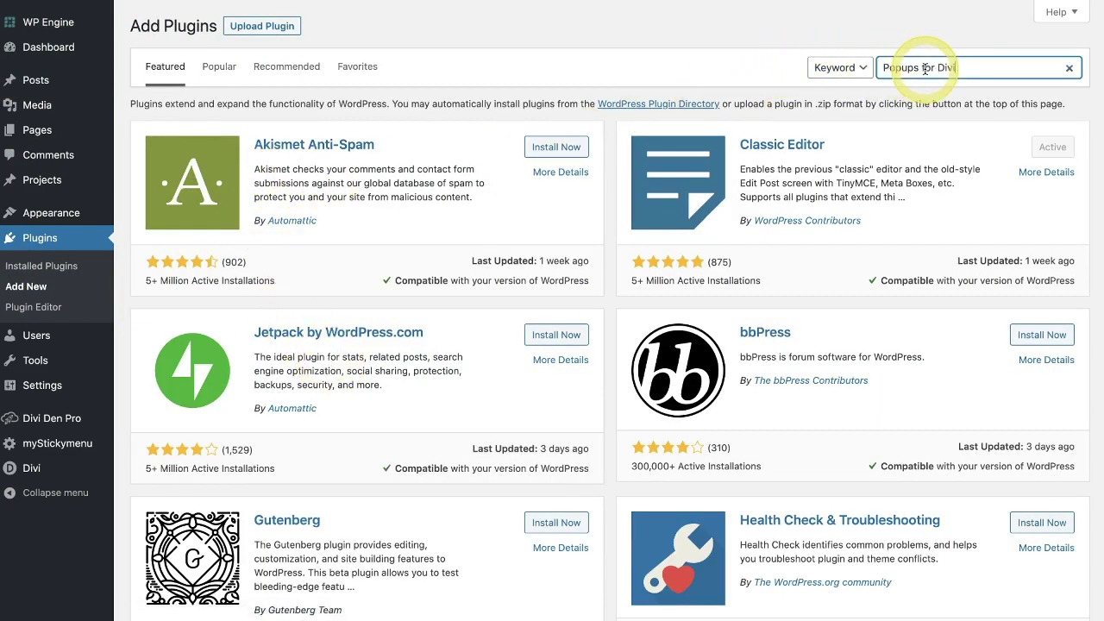
type("Popups for Divi")
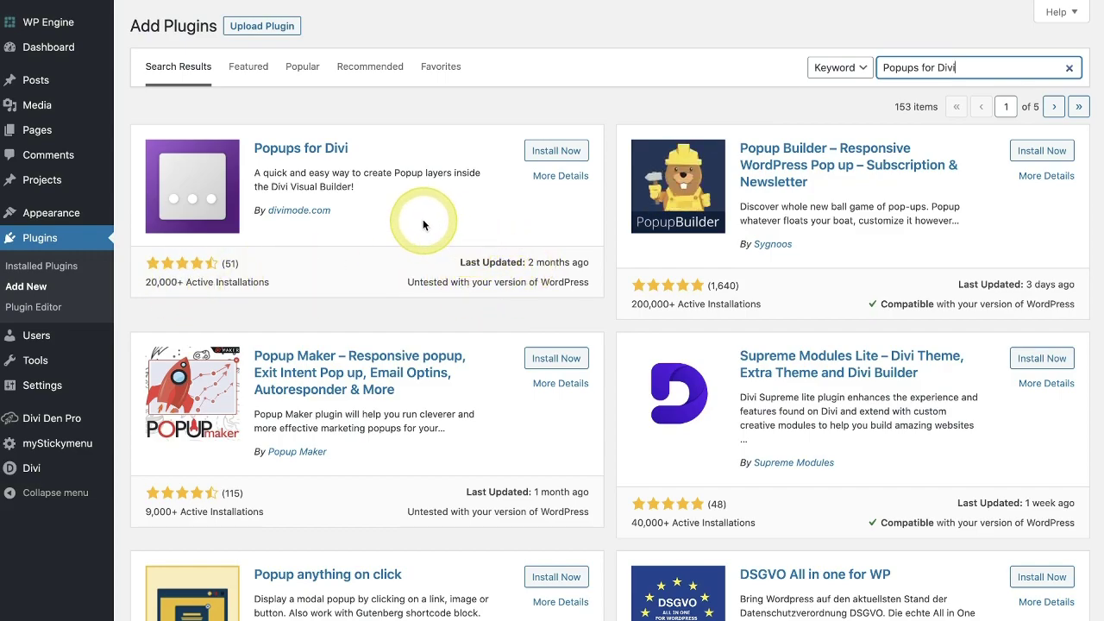
left_click(545, 159)
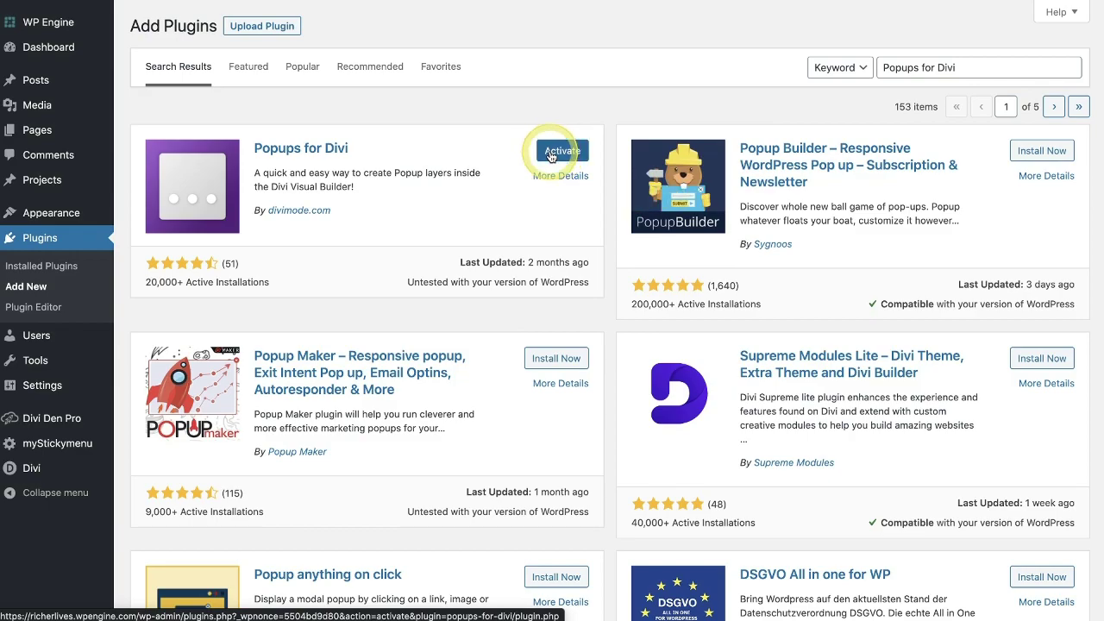
left_click(549, 155)
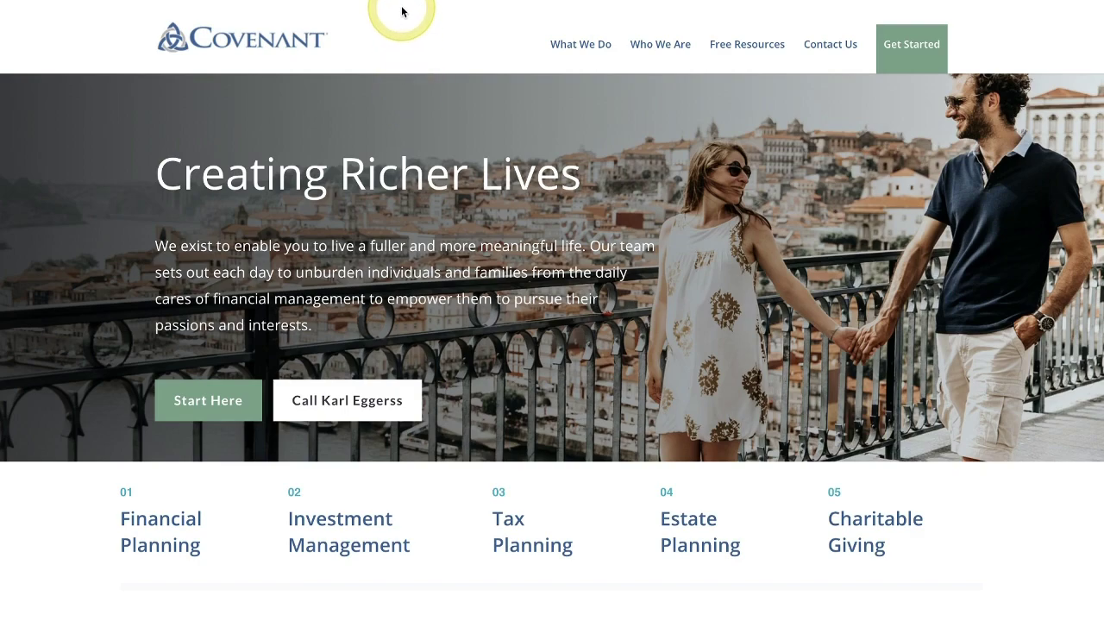
In the Visual Builder, set the Fullwidth Header's Button #2 link URL to #call-Karl and save
left_click(403, 2)
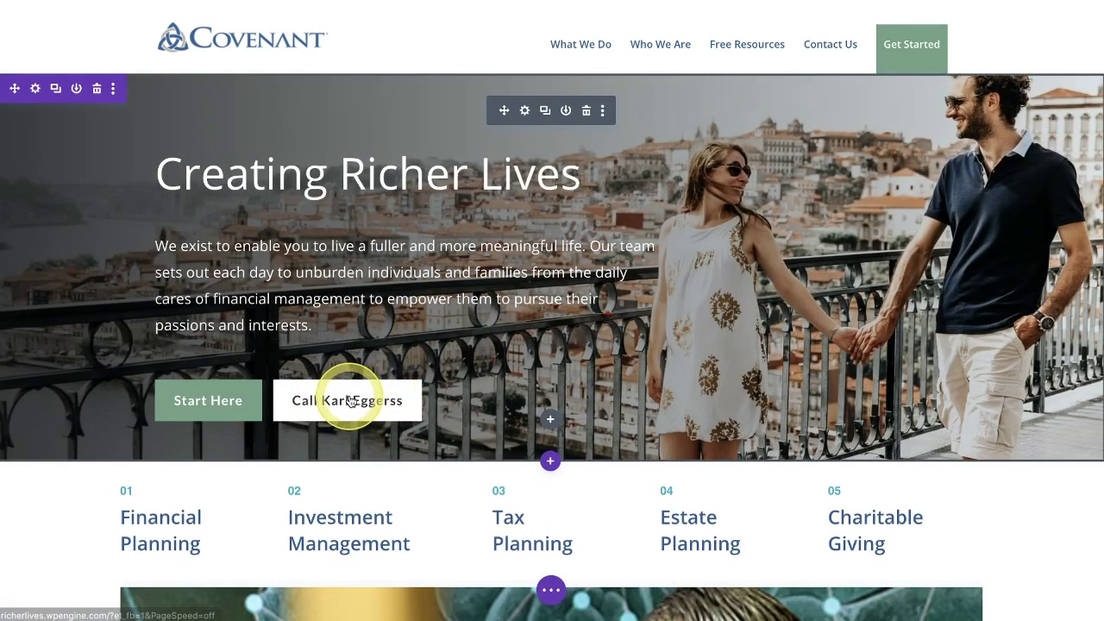
left_click(525, 110)
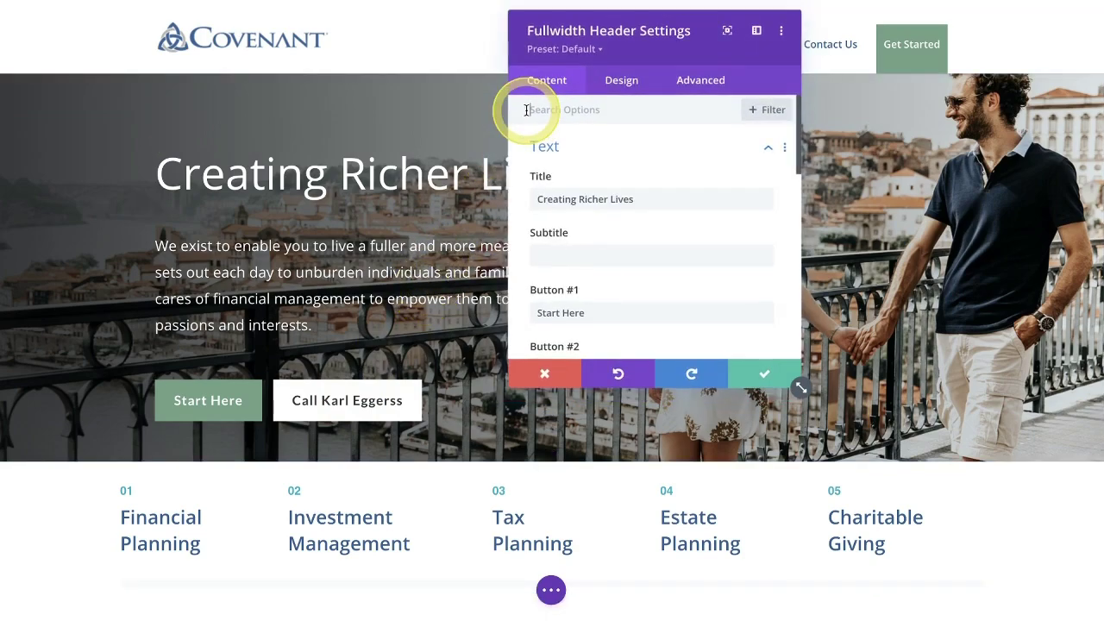
scroll(597, 267, "down", 2)
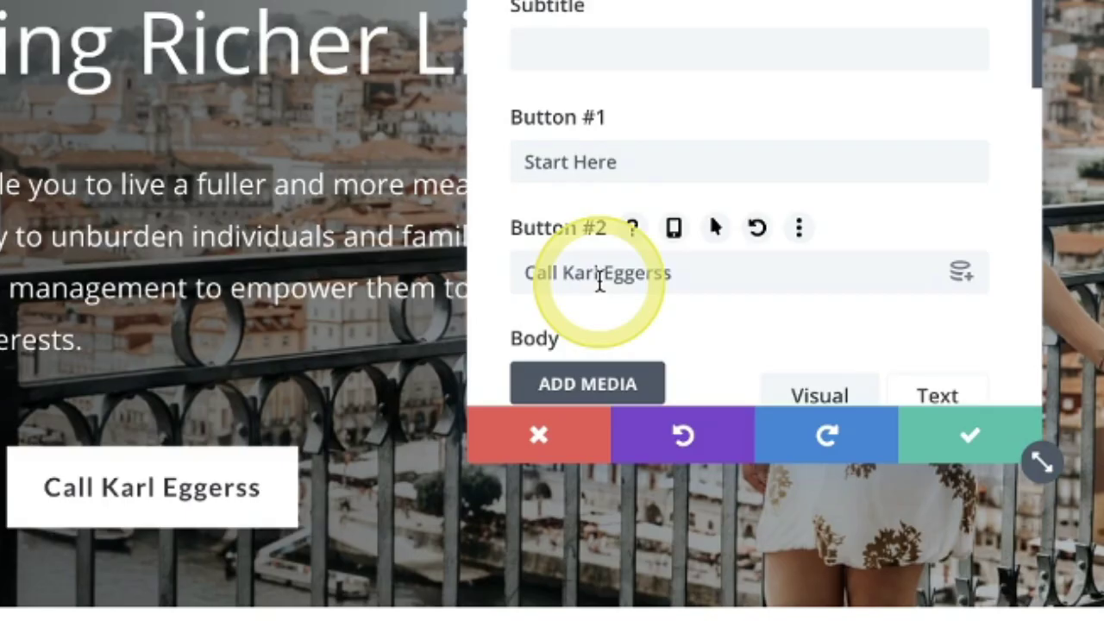
scroll(574, 297, "down", 6)
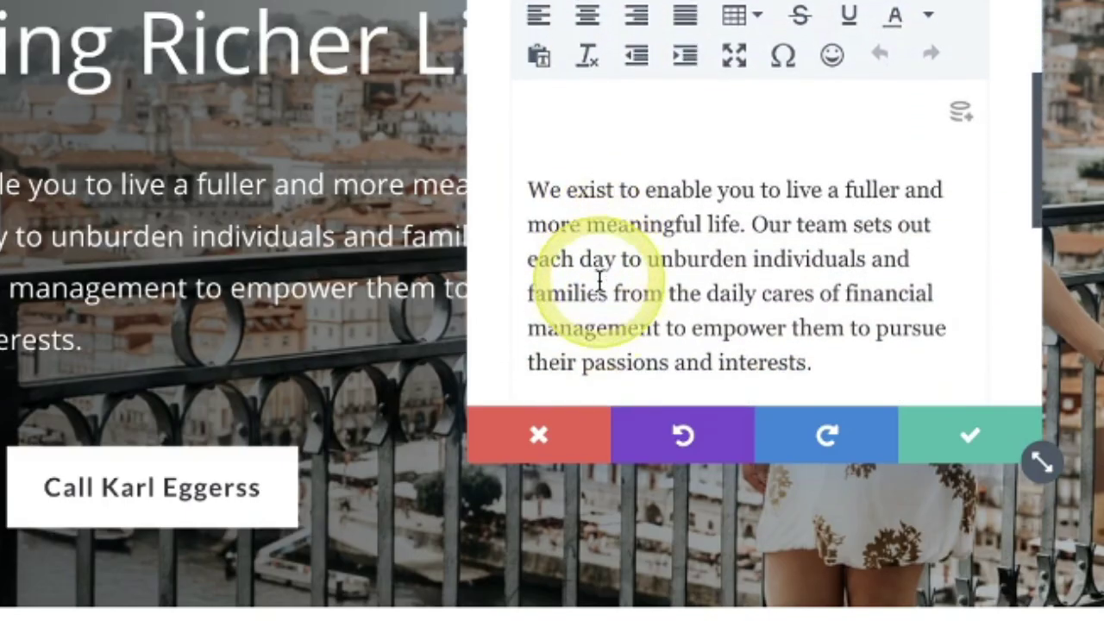
scroll(600, 292, "down", 2)
left_click(584, 123)
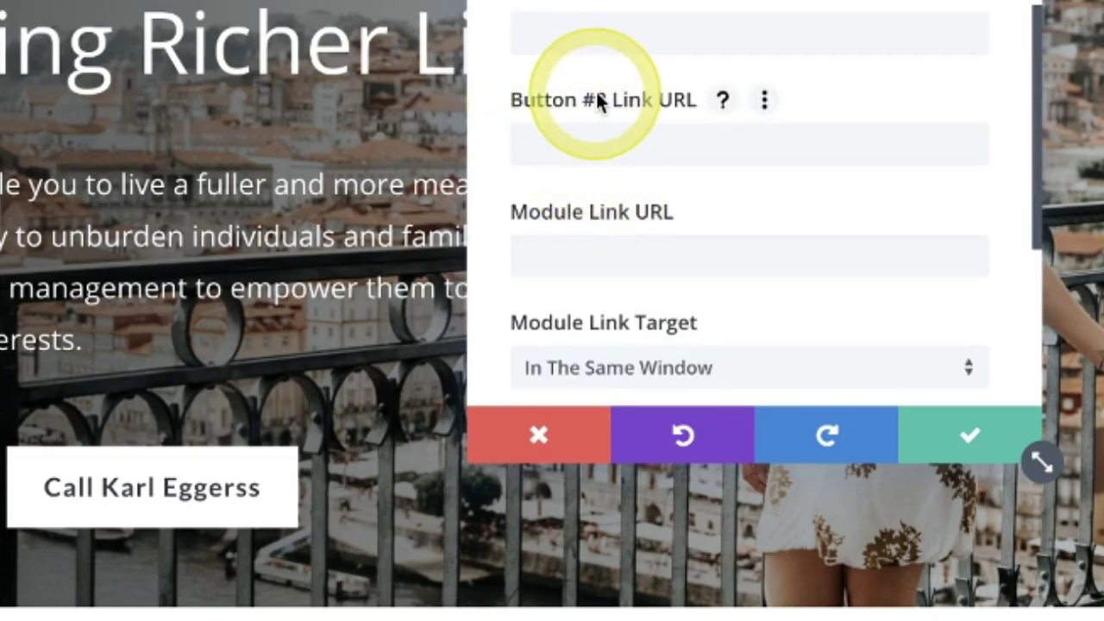
left_click(628, 145)
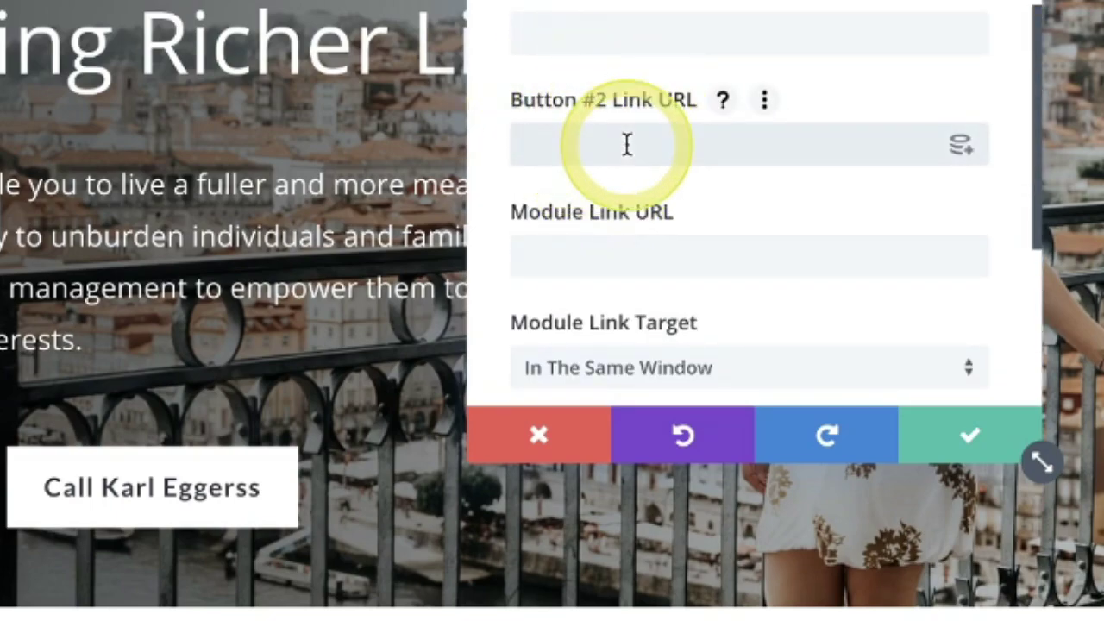
type("#call-Karl")
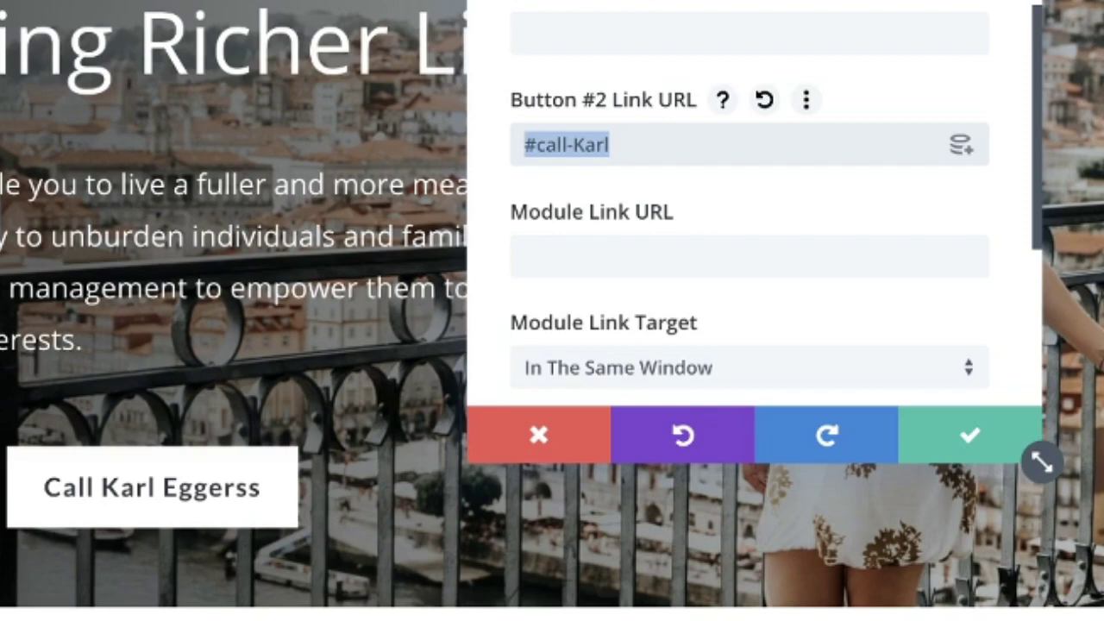
left_click(960, 441)
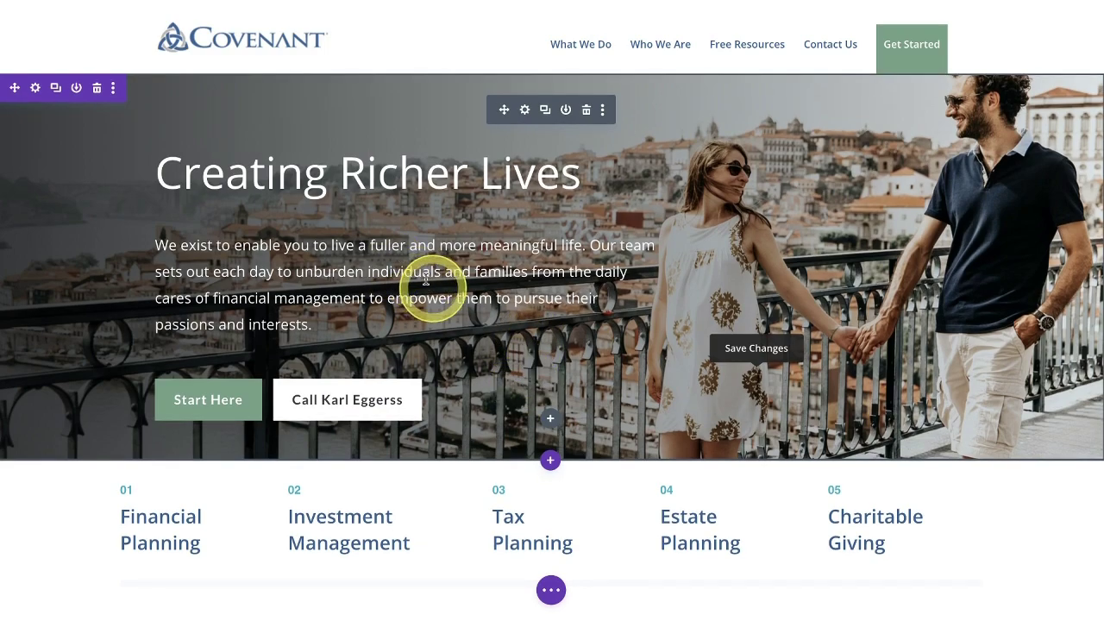
Add a regular one-column section below the hero containing a Text module with placeholder copy
left_click(550, 463)
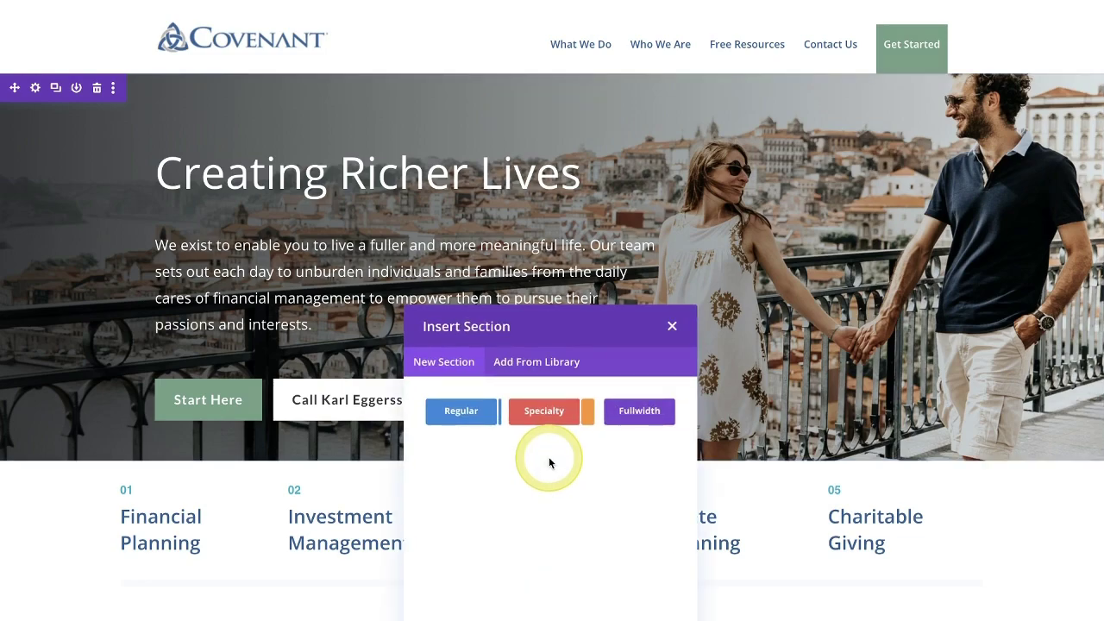
left_click(462, 412)
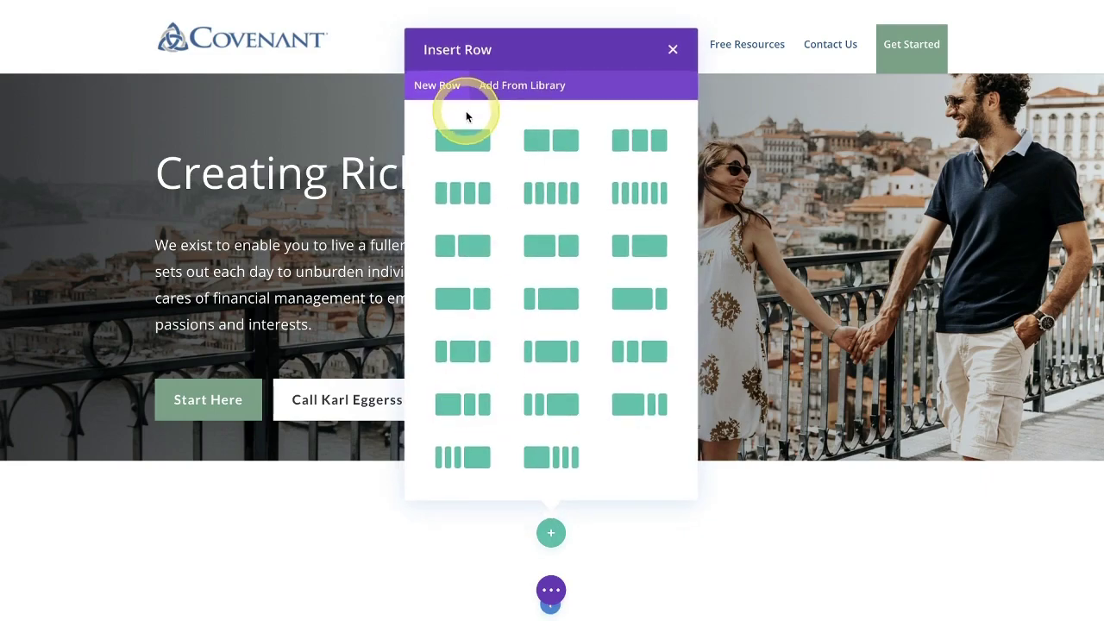
left_click(466, 138)
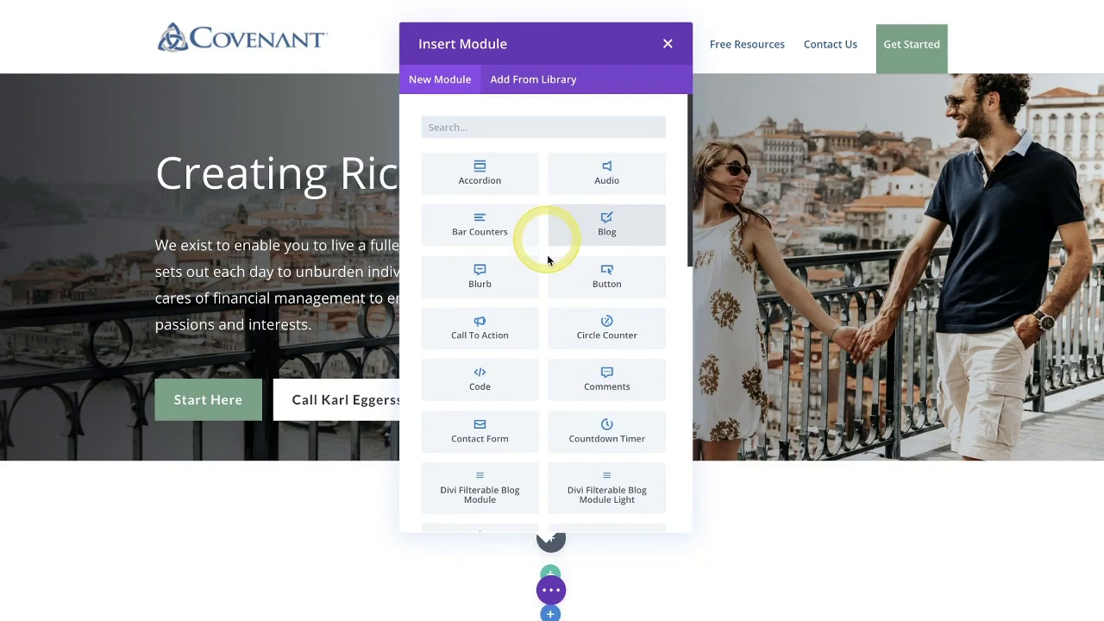
type("tex")
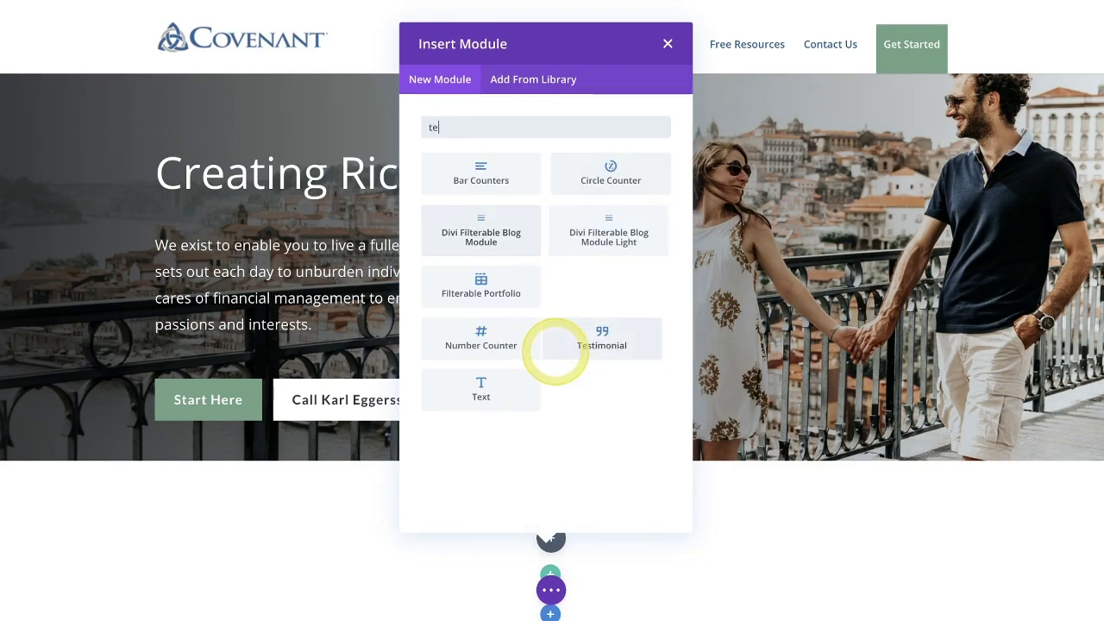
left_click(494, 172)
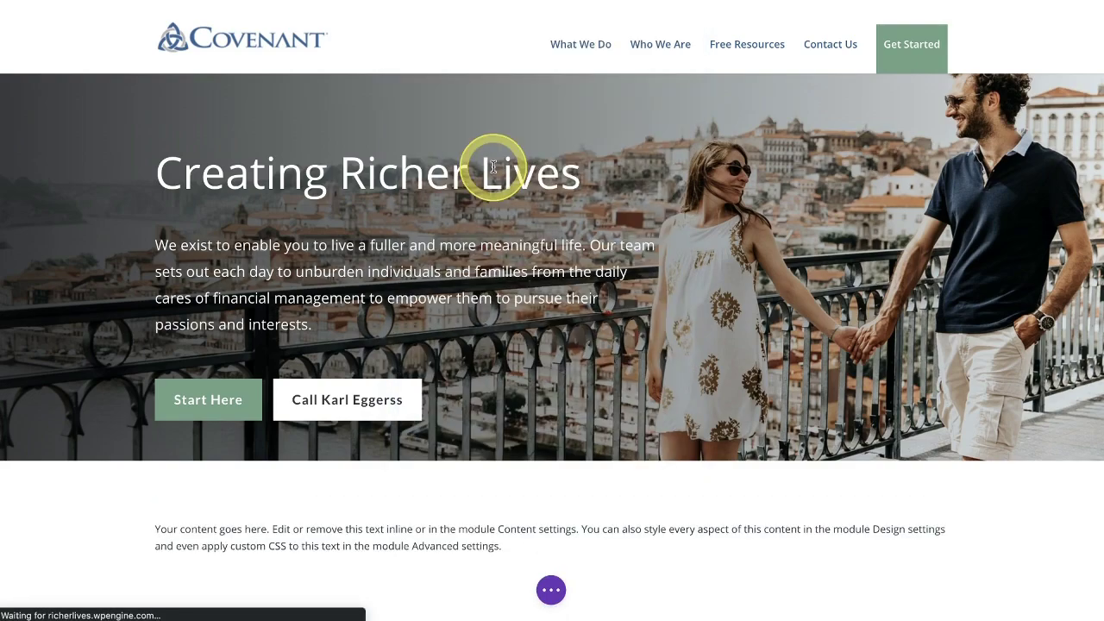
left_click(763, 376)
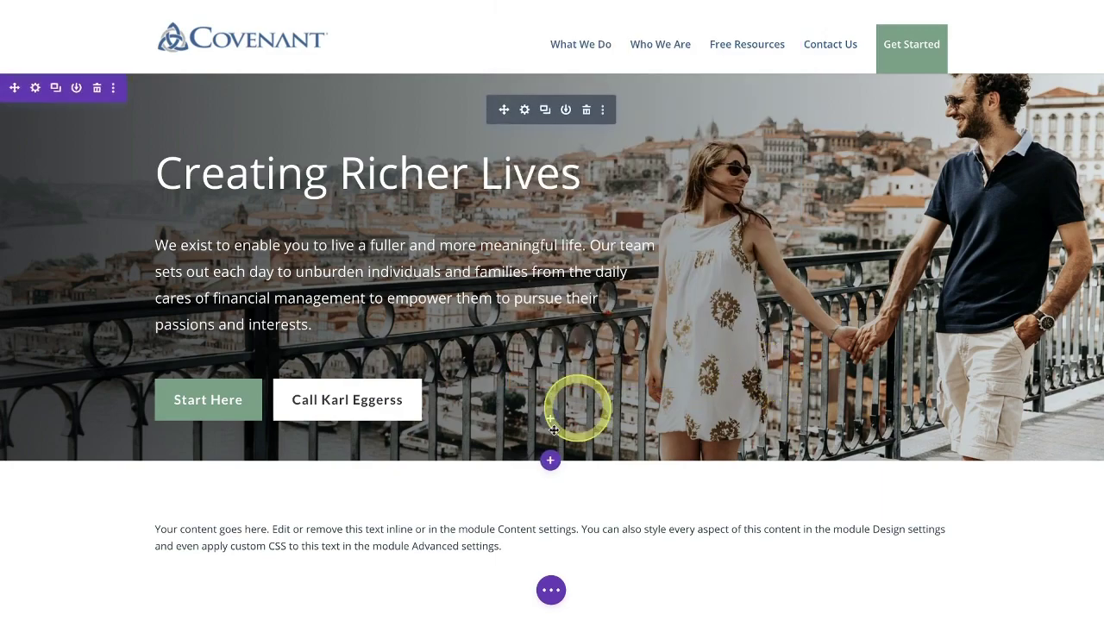
scroll(509, 528, "down", 2)
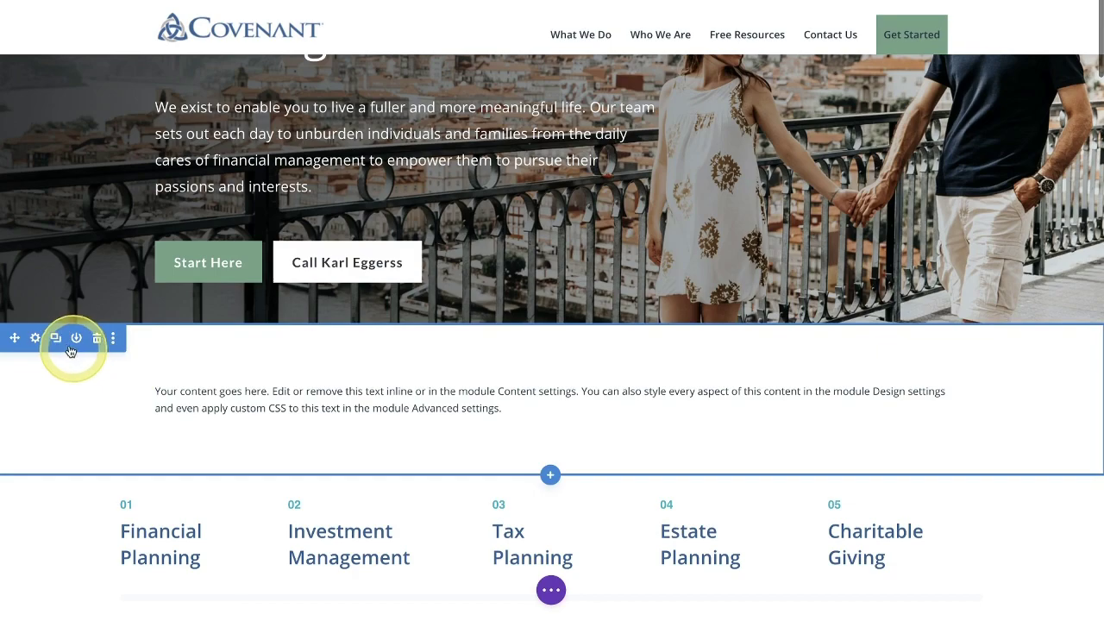
Set the new section's Popup option 'This is a Popup' to Yes with Popup ID call-Karl, and save
left_click(35, 338)
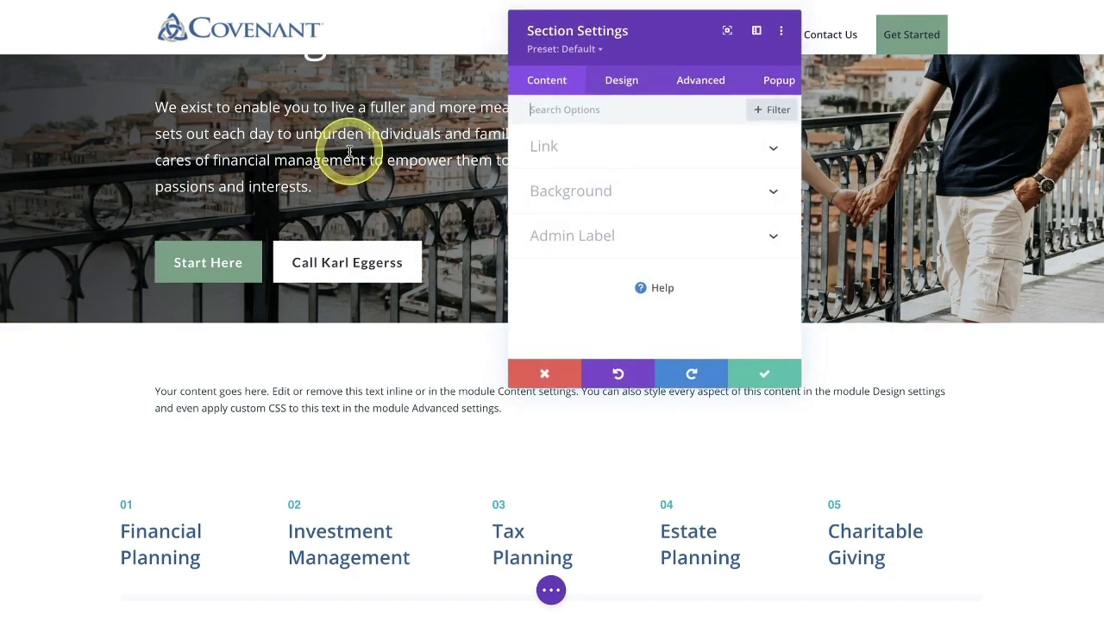
left_click(554, 99)
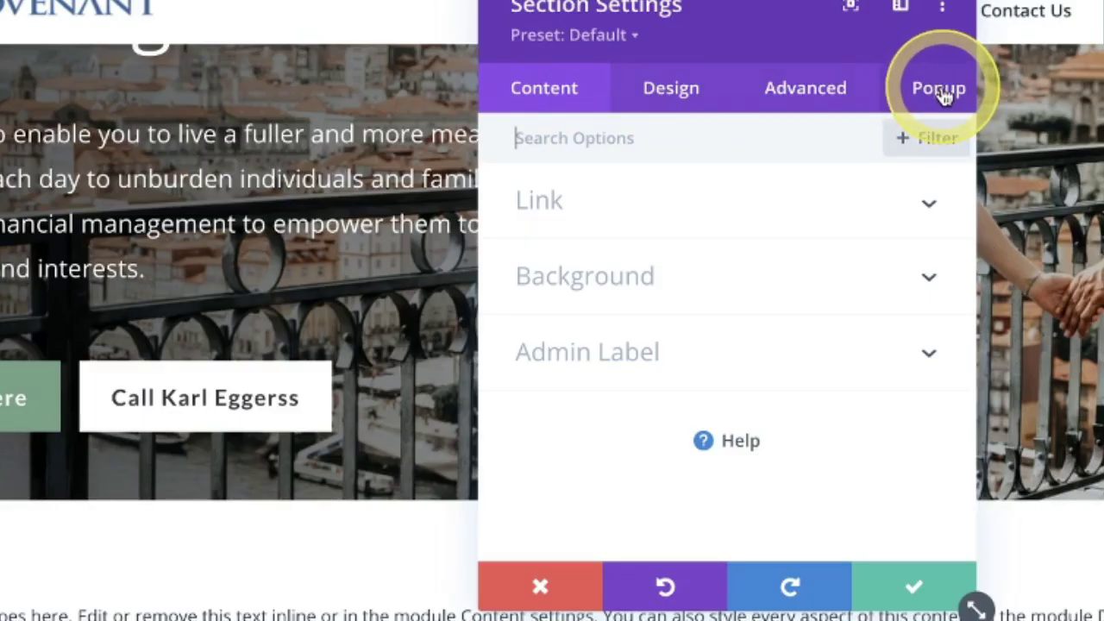
left_click(946, 94)
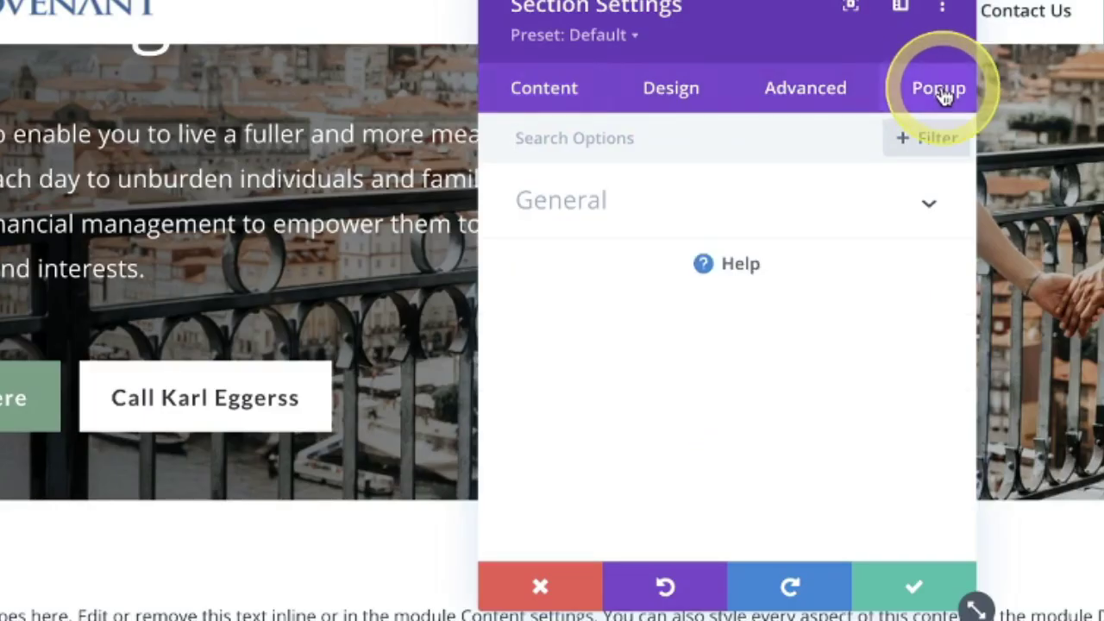
left_click(586, 211)
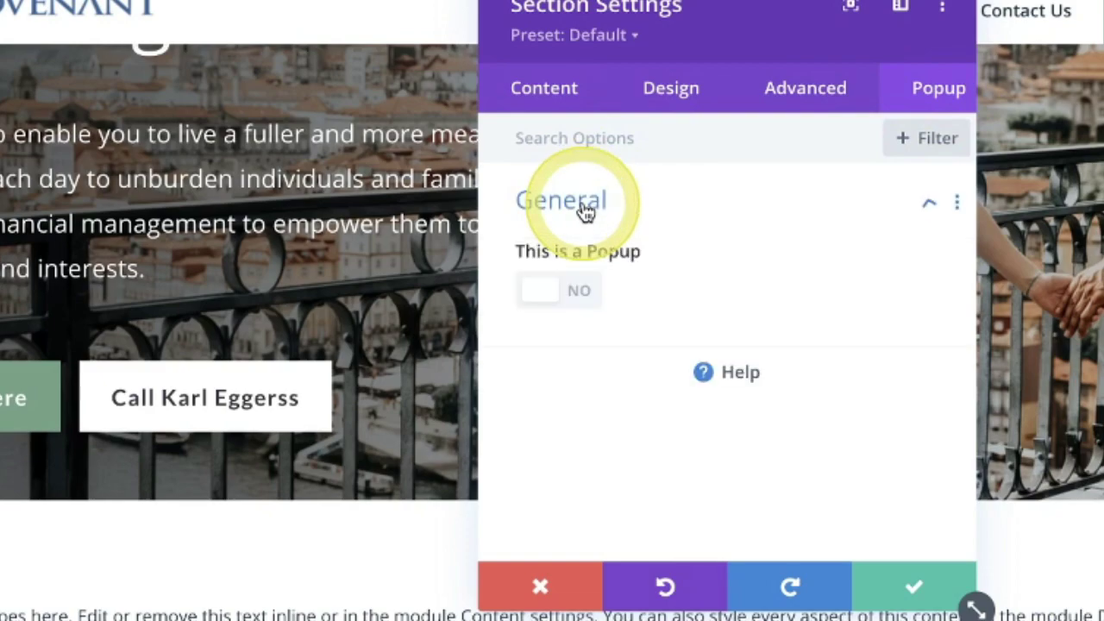
left_click(561, 294)
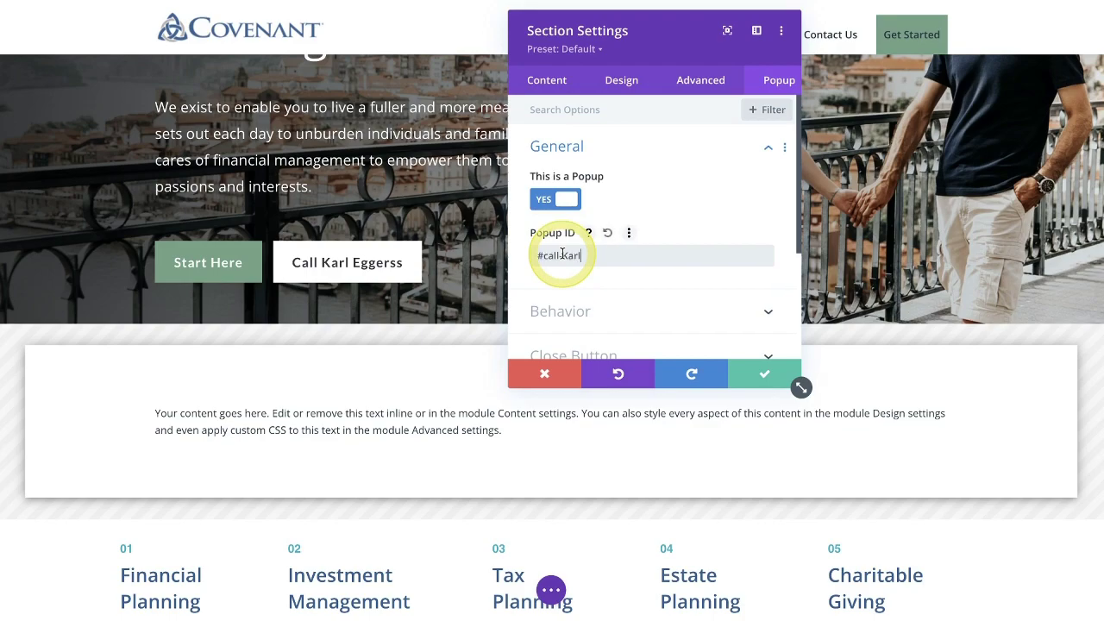
left_click(541, 255)
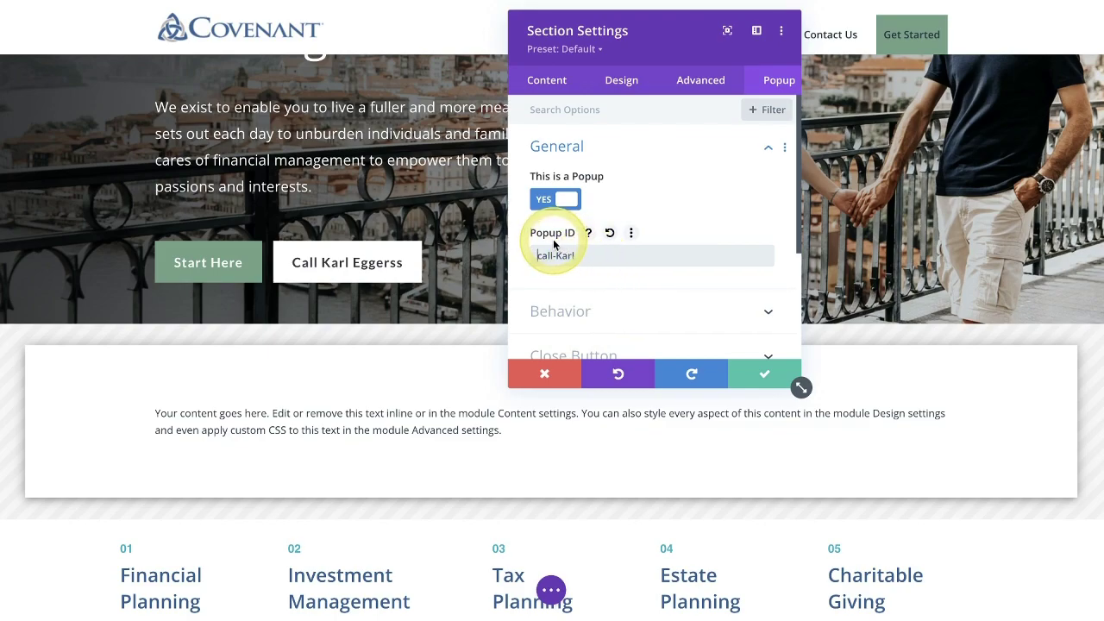
left_click(765, 374)
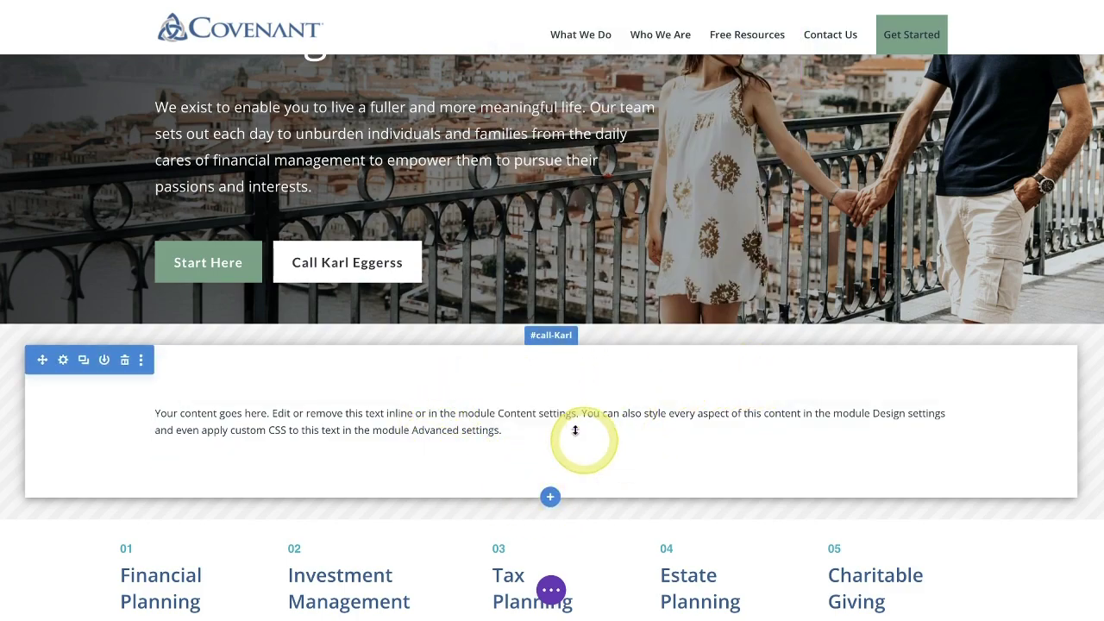
mouse_move(525, 413)
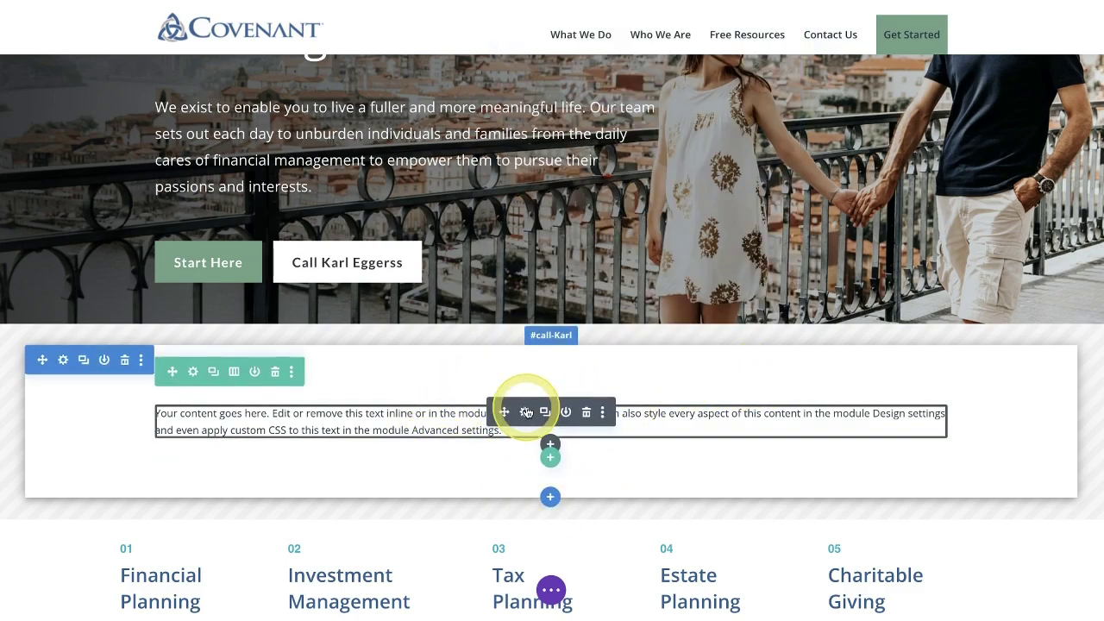
Add an Image module showing tab-image.jpg from the Media Library below the placeholder text
left_click(550, 445)
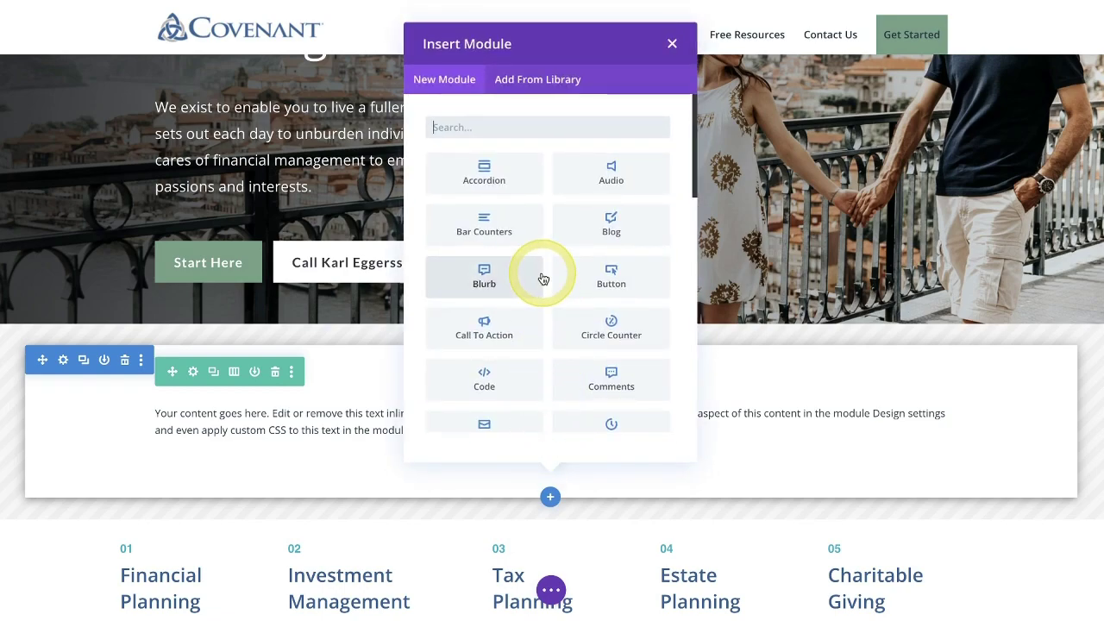
type("im")
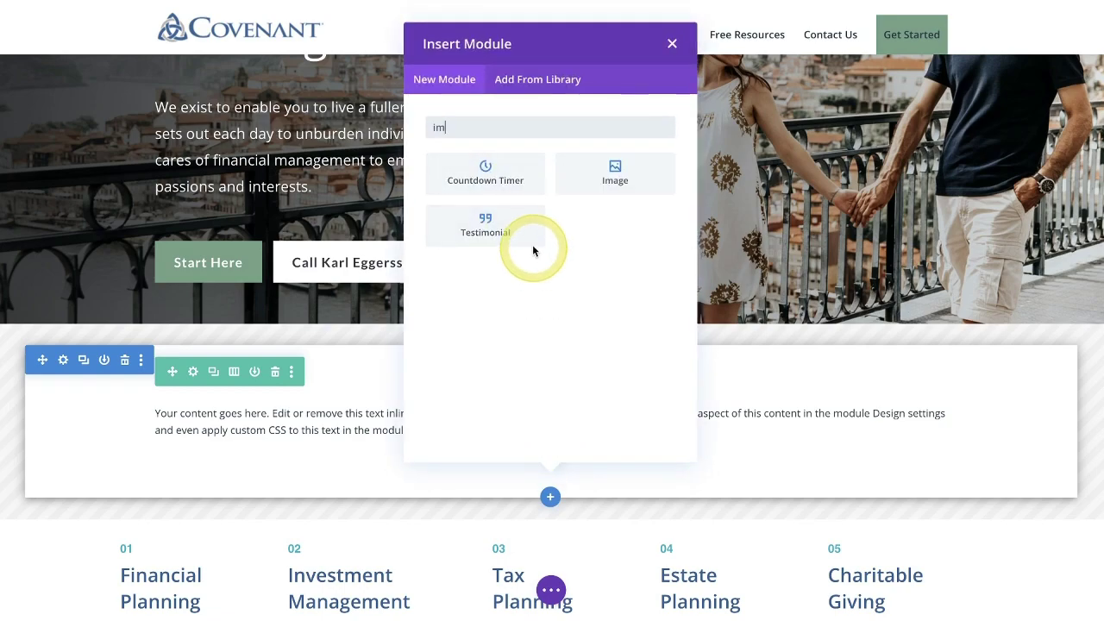
left_click(614, 176)
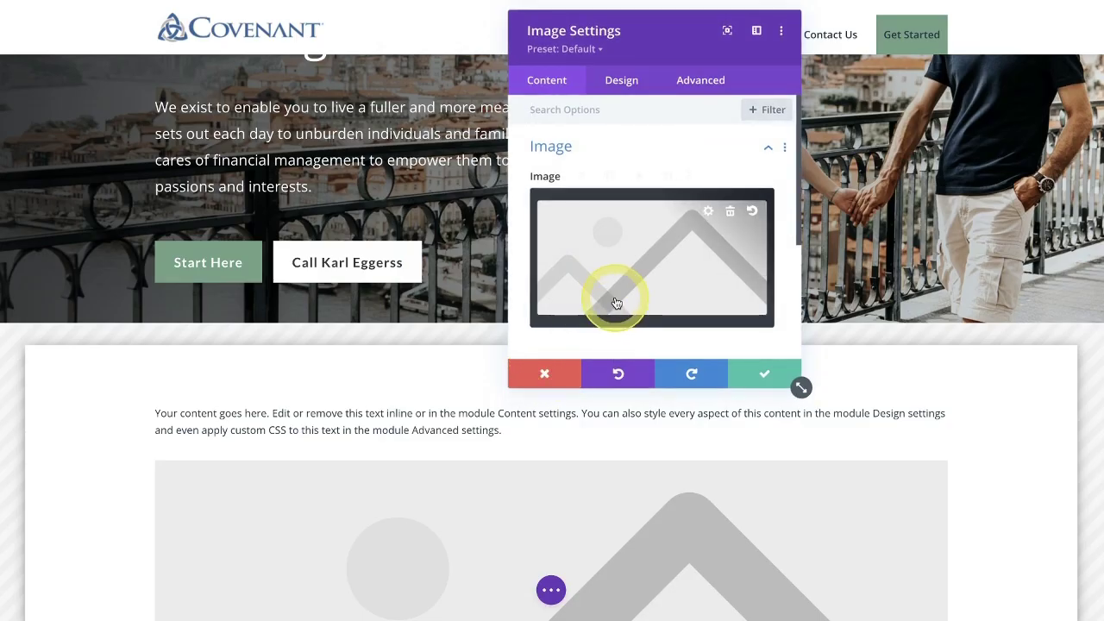
left_click(616, 303)
left_click(275, 49)
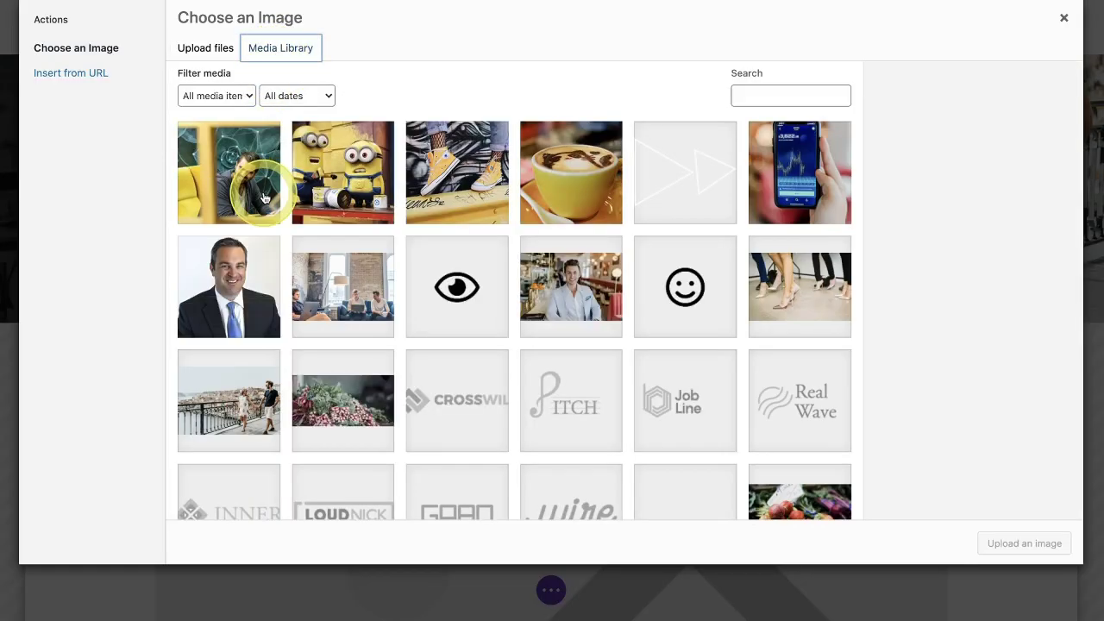
left_click(259, 199)
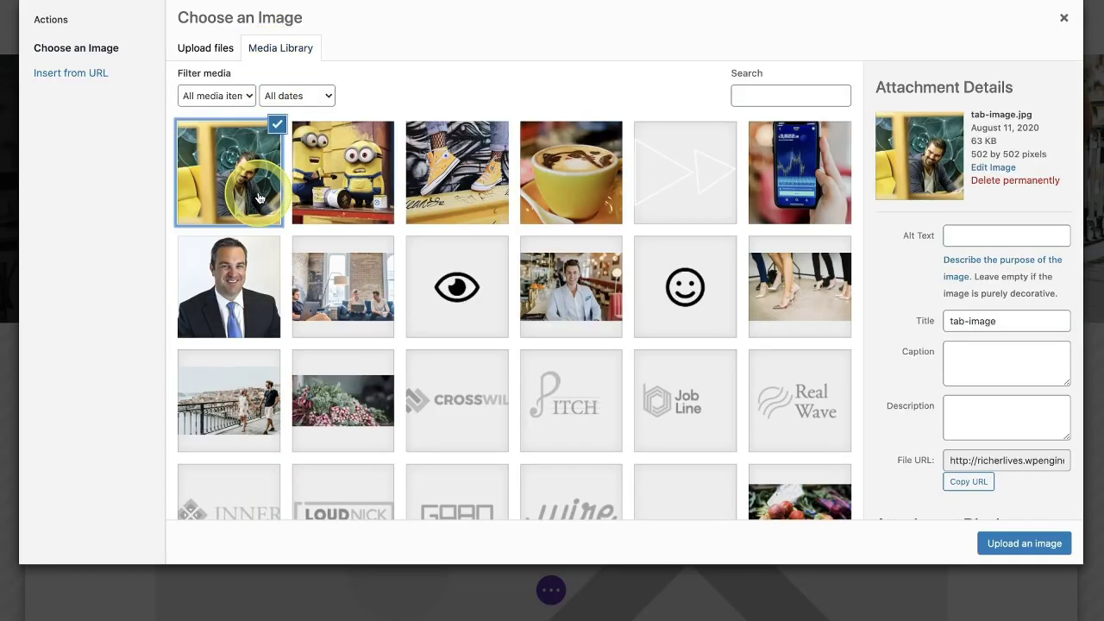
left_click(1000, 541)
left_click(765, 373)
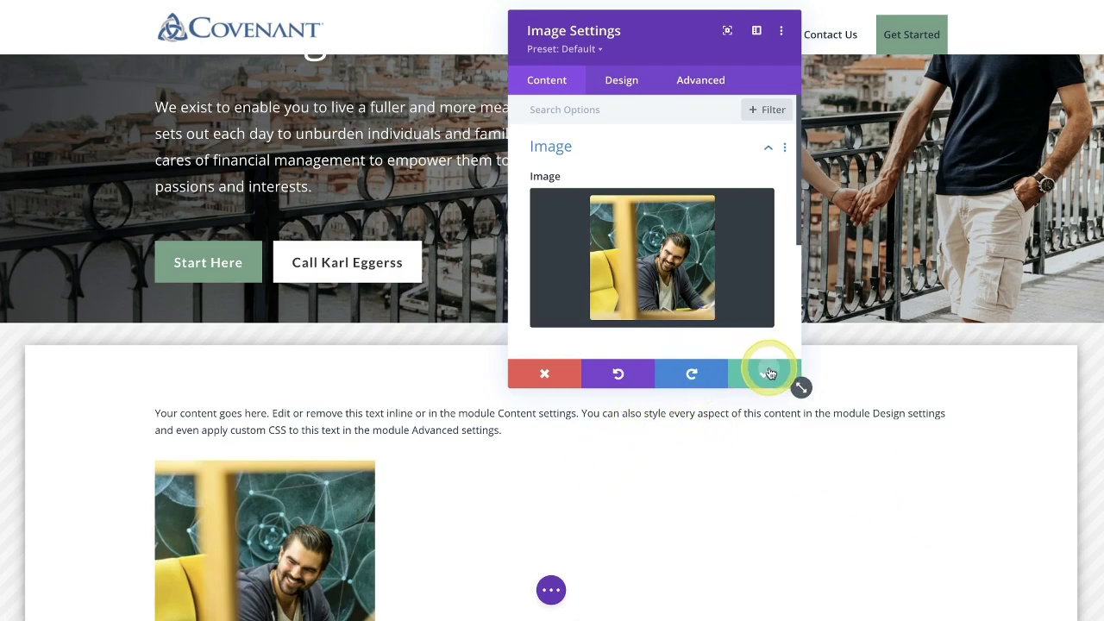
scroll(630, 471, "down", 3)
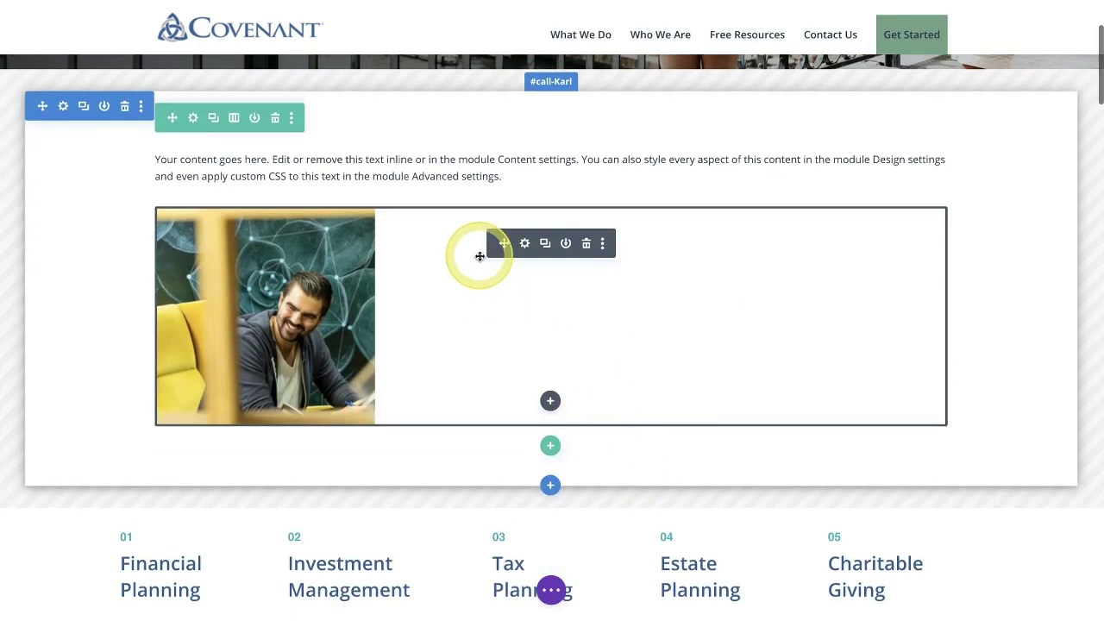
Split the row into two equal columns and move the photo into the right column
left_click(231, 123)
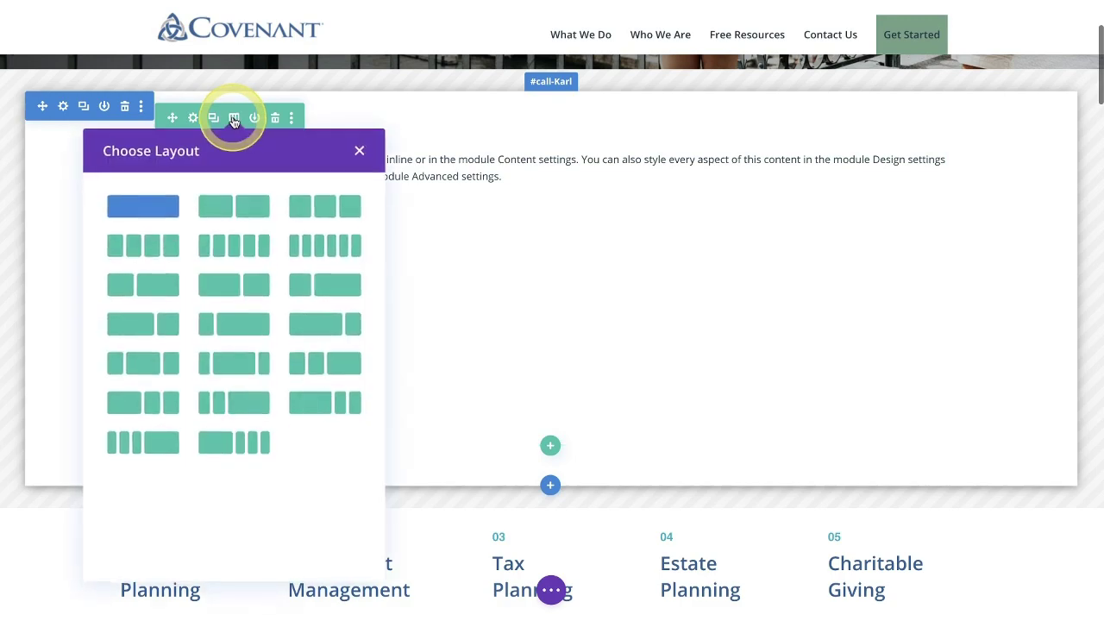
left_click(238, 207)
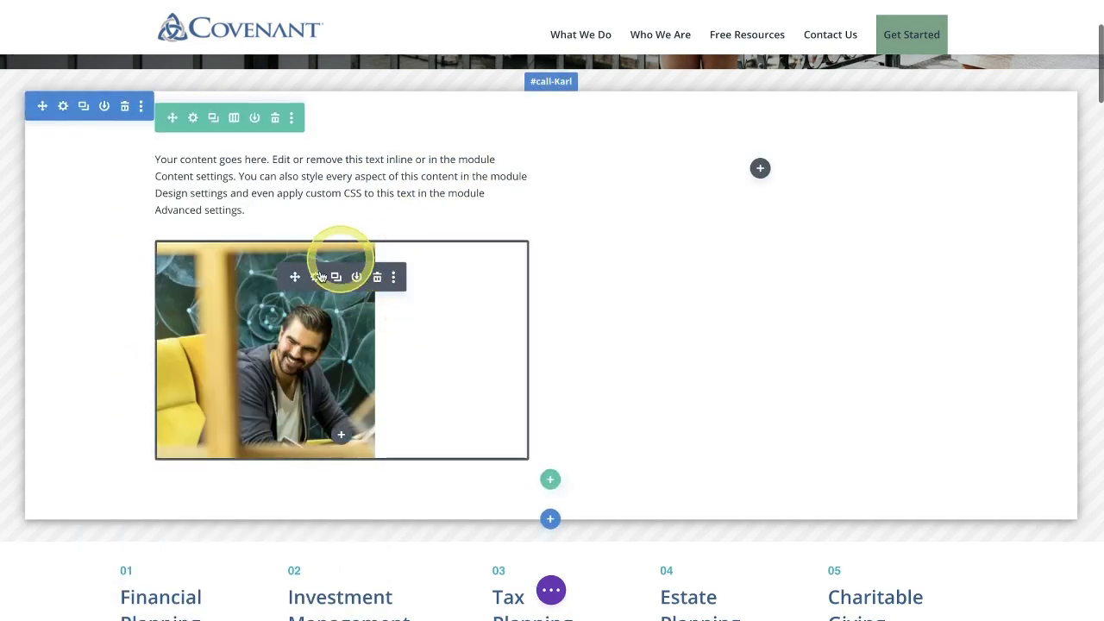
left_click_drag(294, 276, 554, 234)
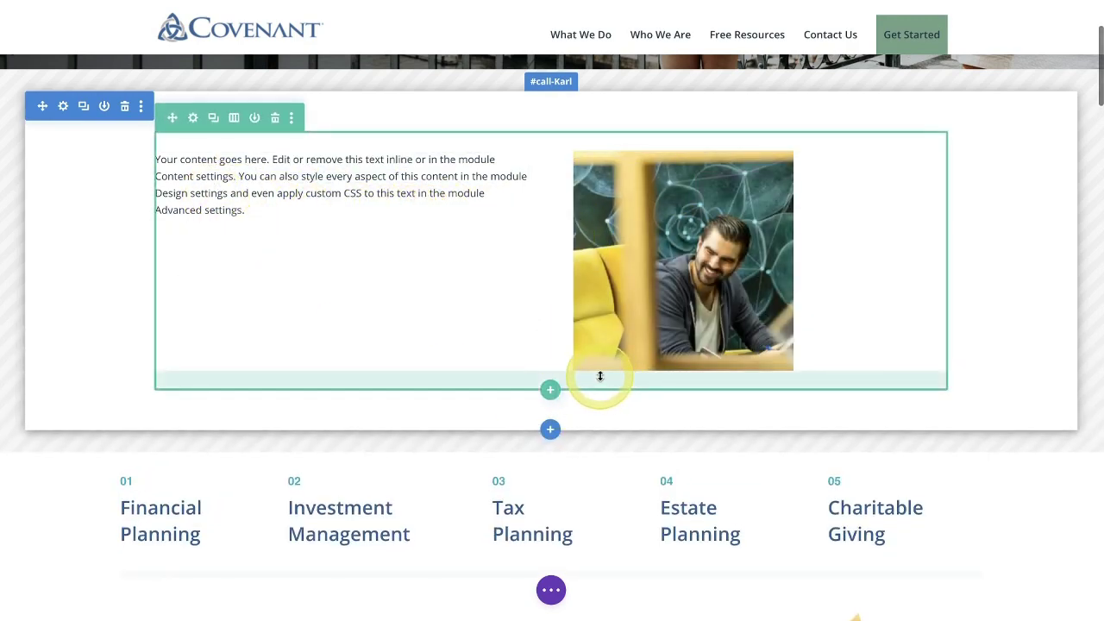
Give the popup section a green background from the saved color swatches
scroll(473, 296, "up", 2)
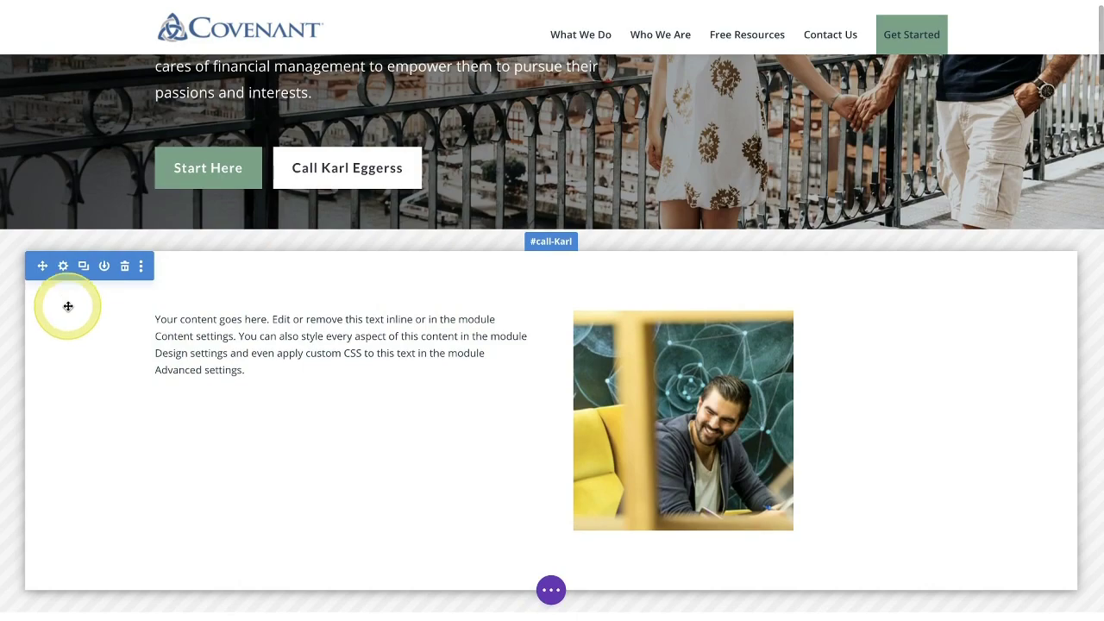
left_click(64, 269)
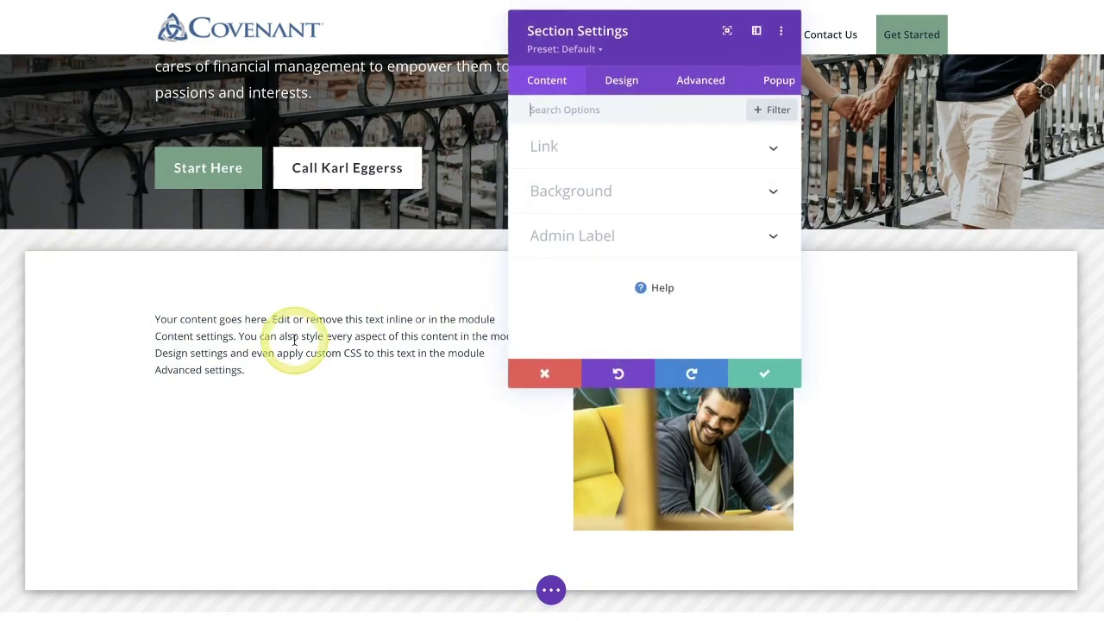
left_click(630, 194)
scroll(639, 302, "down", 1)
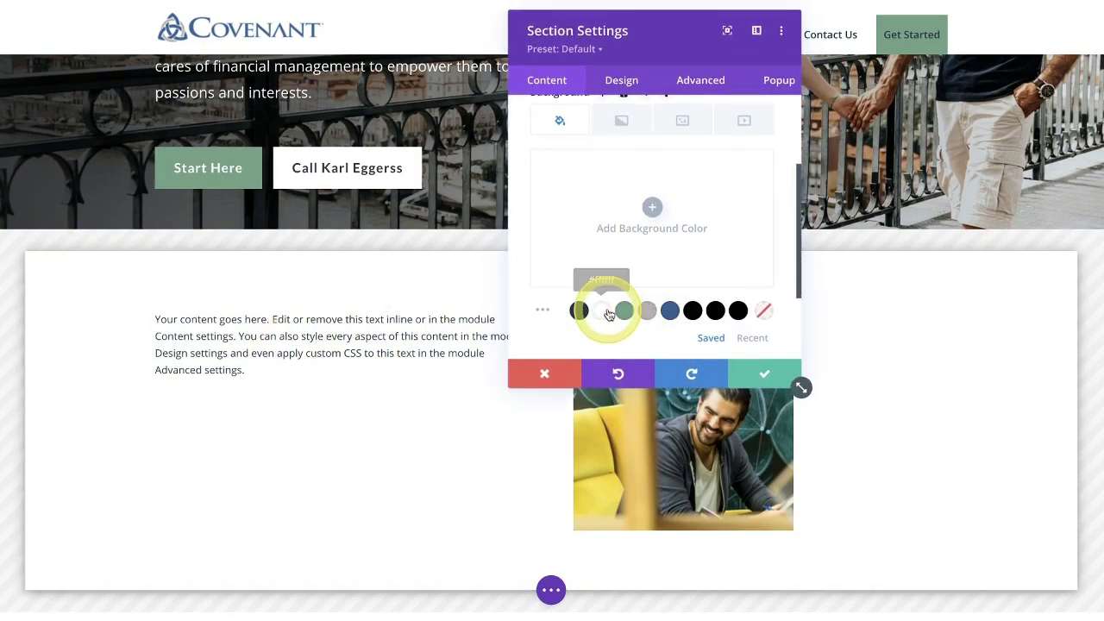
left_click(623, 309)
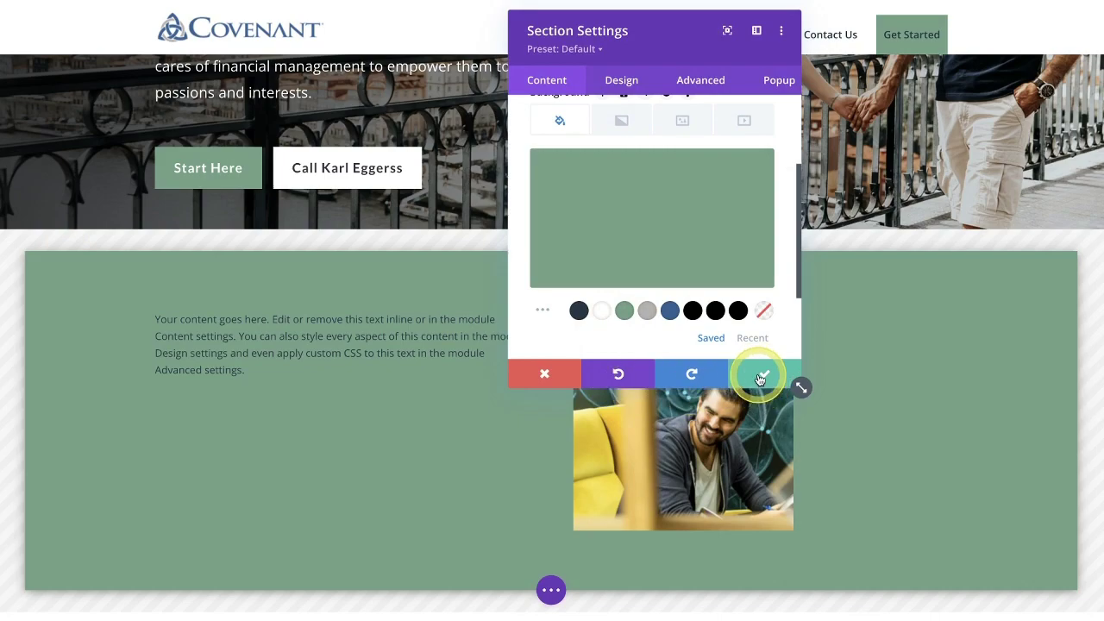
left_click(760, 378)
Style the text module's body text white at 23px with a 1.9em line height
left_click(315, 320)
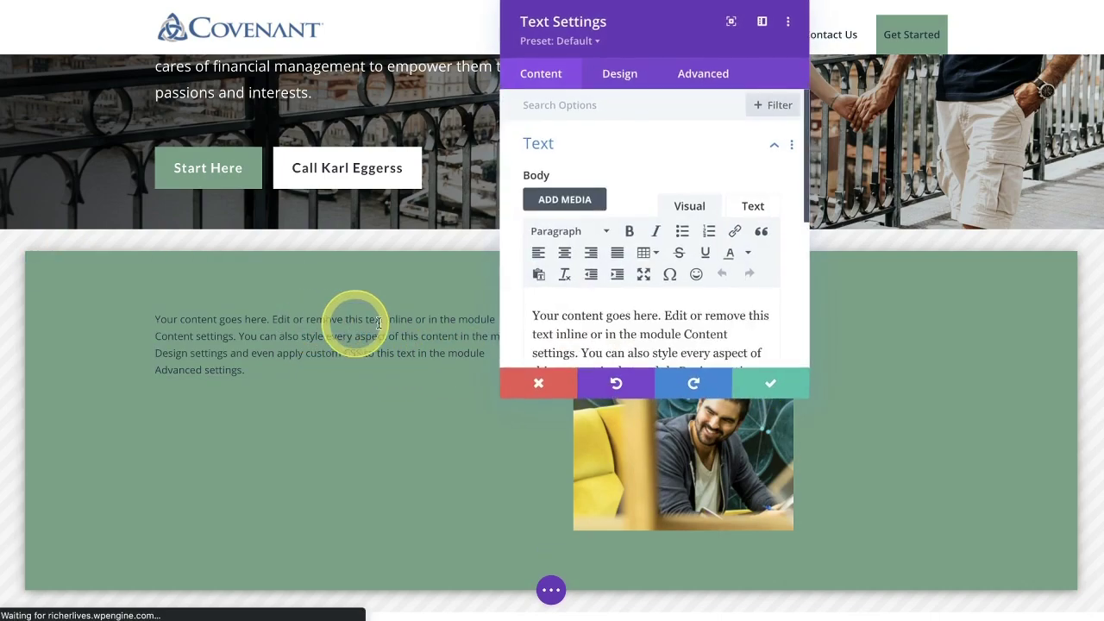
left_click(621, 79)
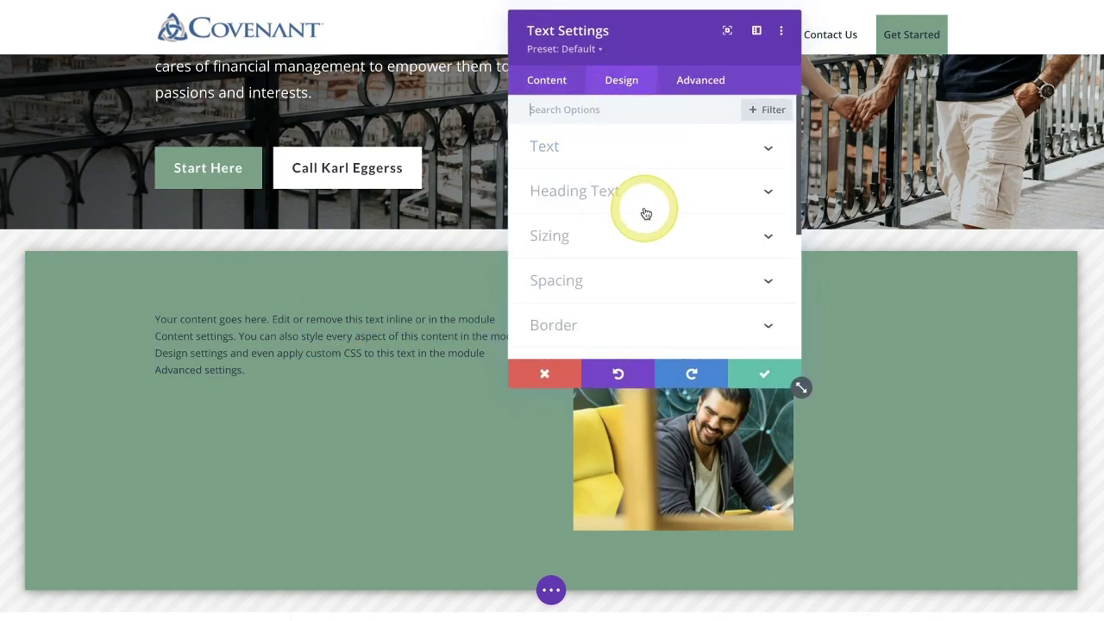
left_click(607, 150)
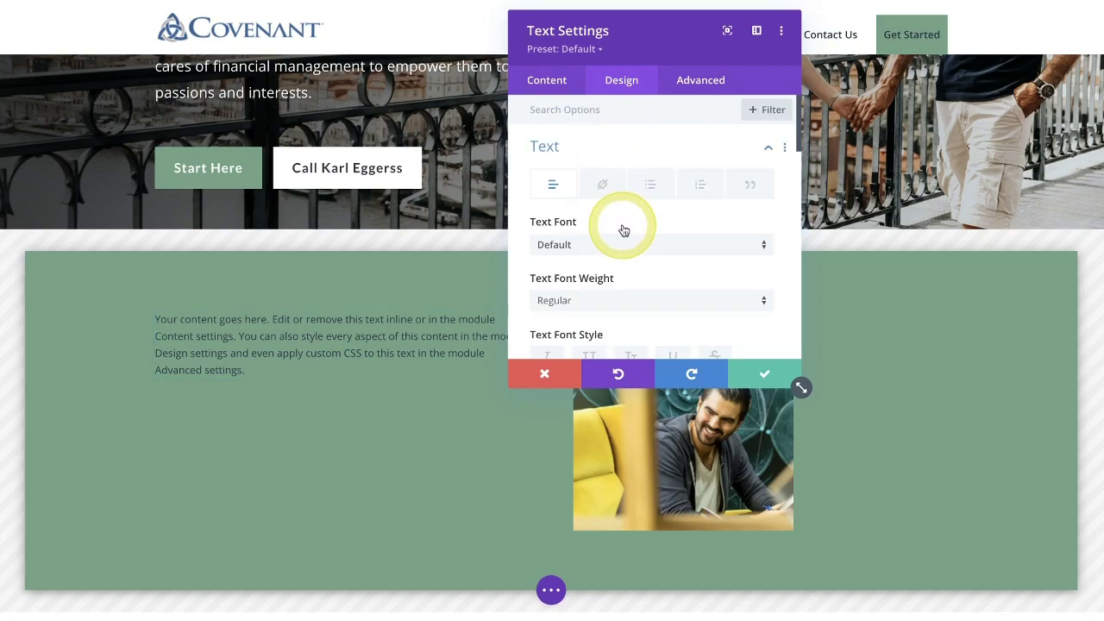
scroll(625, 245, "down", 3)
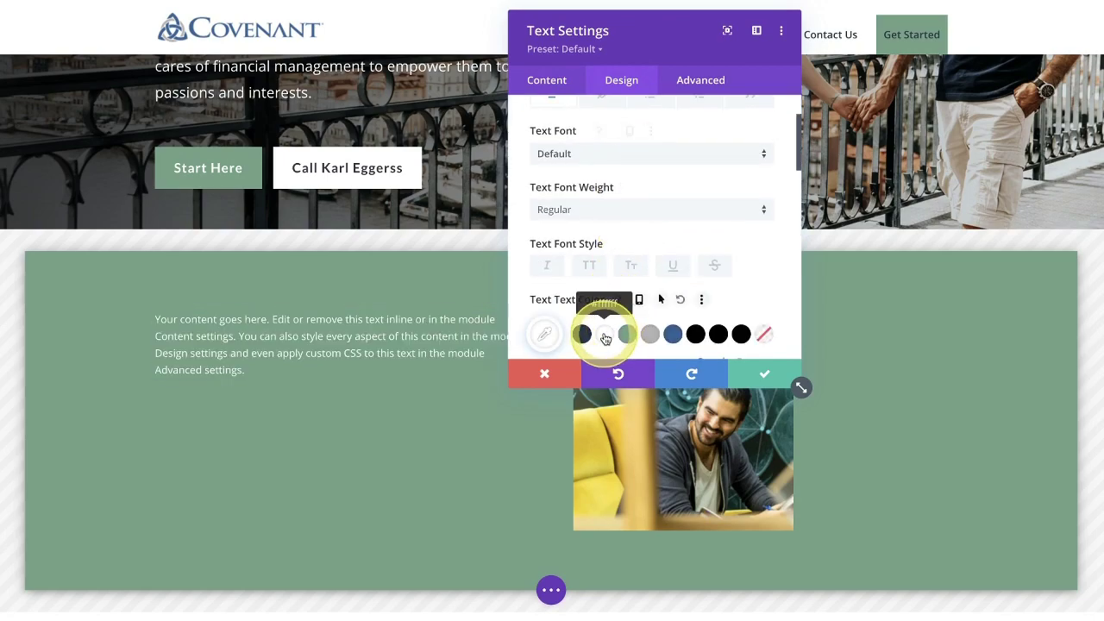
scroll(674, 263, "down", 5)
left_click(767, 239)
key("Up")
key("Up")
key("Up")
key("Up")
key("Up")
key("Up")
key("Up")
key("Up")
key("Up")
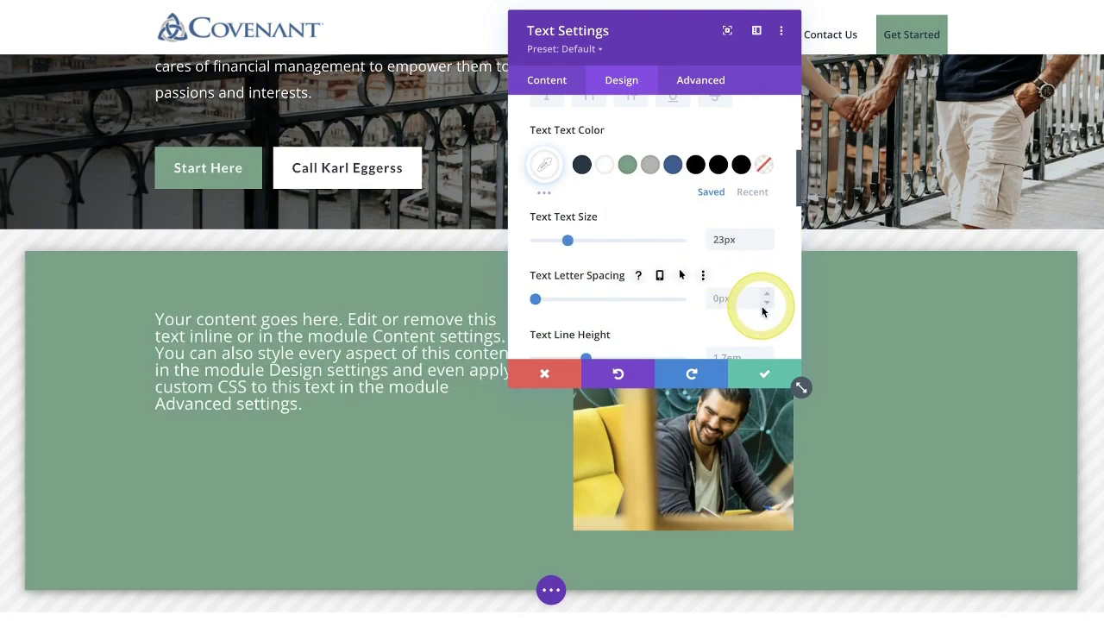
scroll(762, 308, "down", 1)
left_click(767, 308)
key("Up")
key("Up")
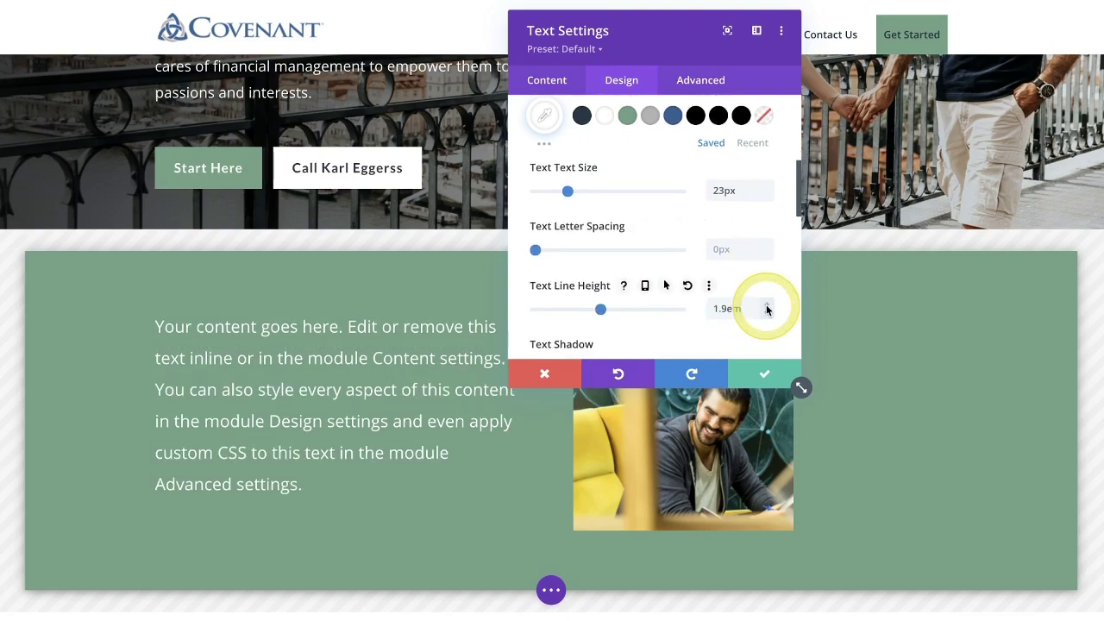
key("Up")
left_click(751, 366)
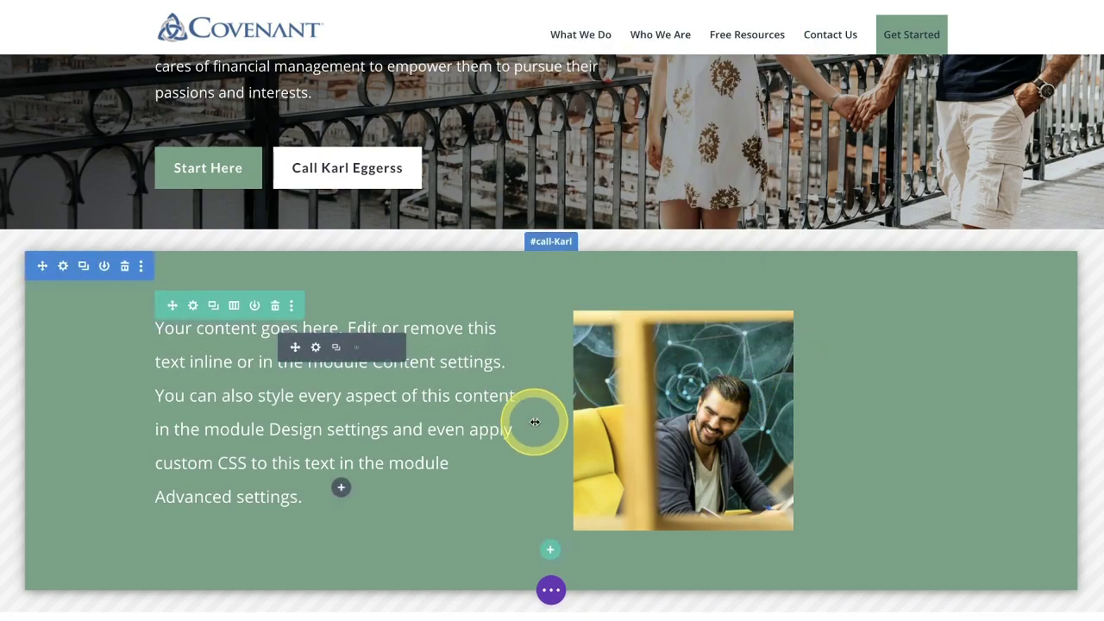
Save the page edits from the page options bar and scroll back up to the hero
left_click(552, 592)
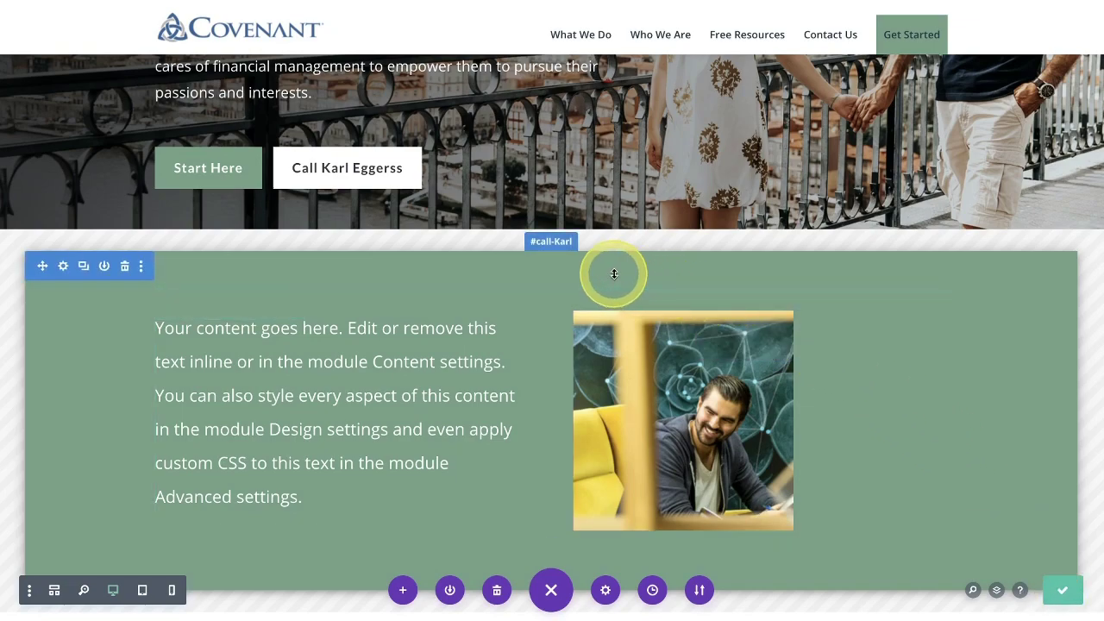
scroll(423, 116, "up", 1)
scroll(423, 116, "up", 4)
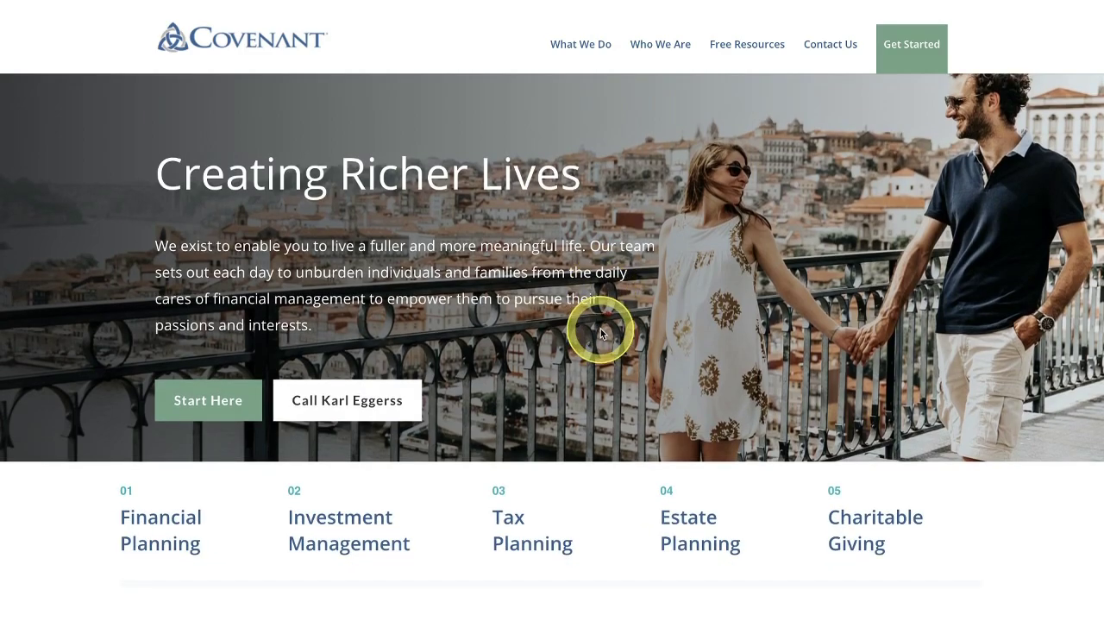
Open the 'Call Karl Eggerss' popup on the live page, check its green section and photo, then close it
scroll(601, 332, "down", 5)
scroll(601, 334, "up", 3)
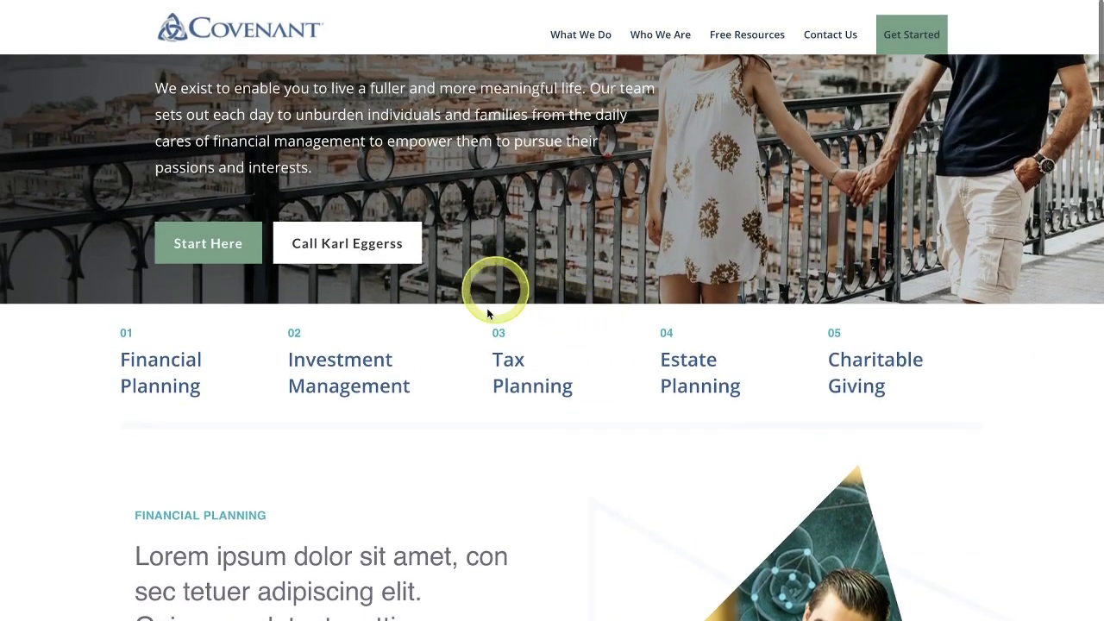
scroll(615, 332, "up", 3)
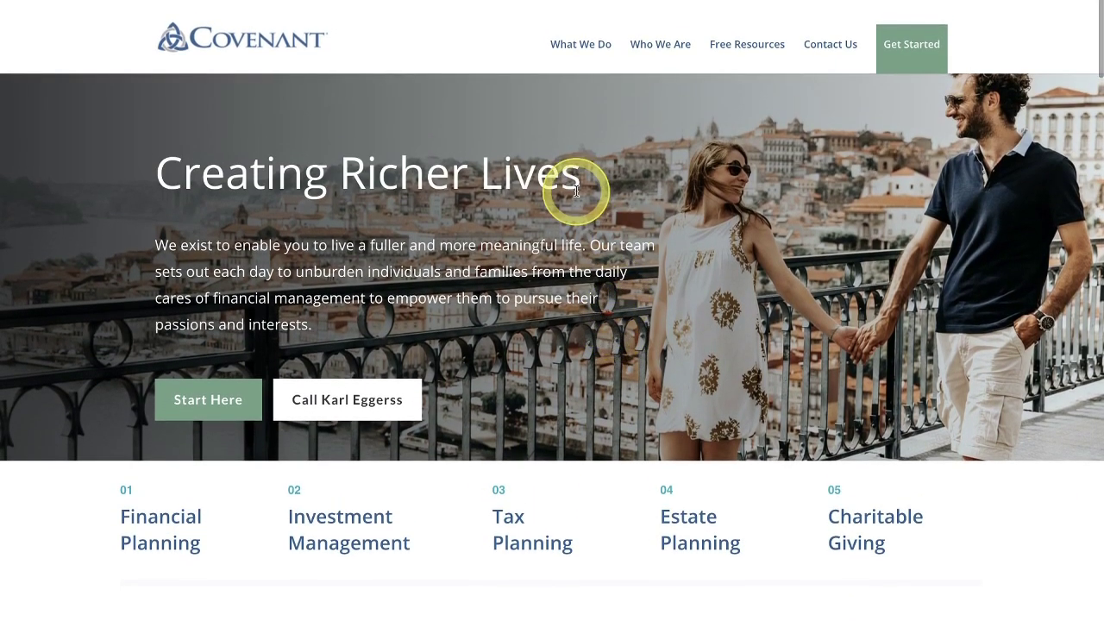
left_click(342, 402)
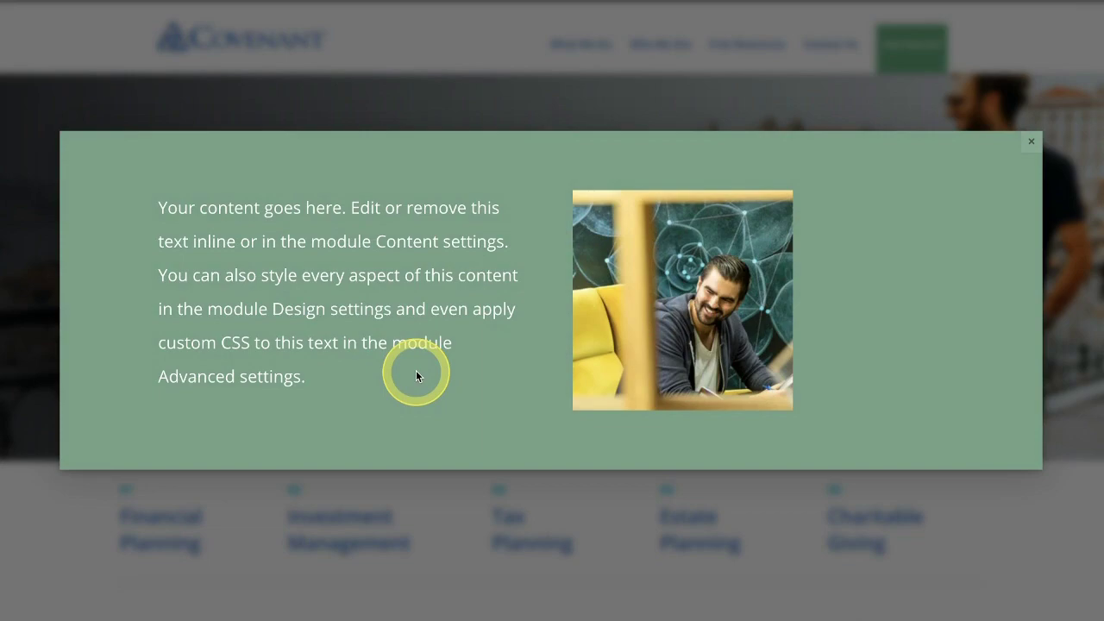
left_click(1030, 143)
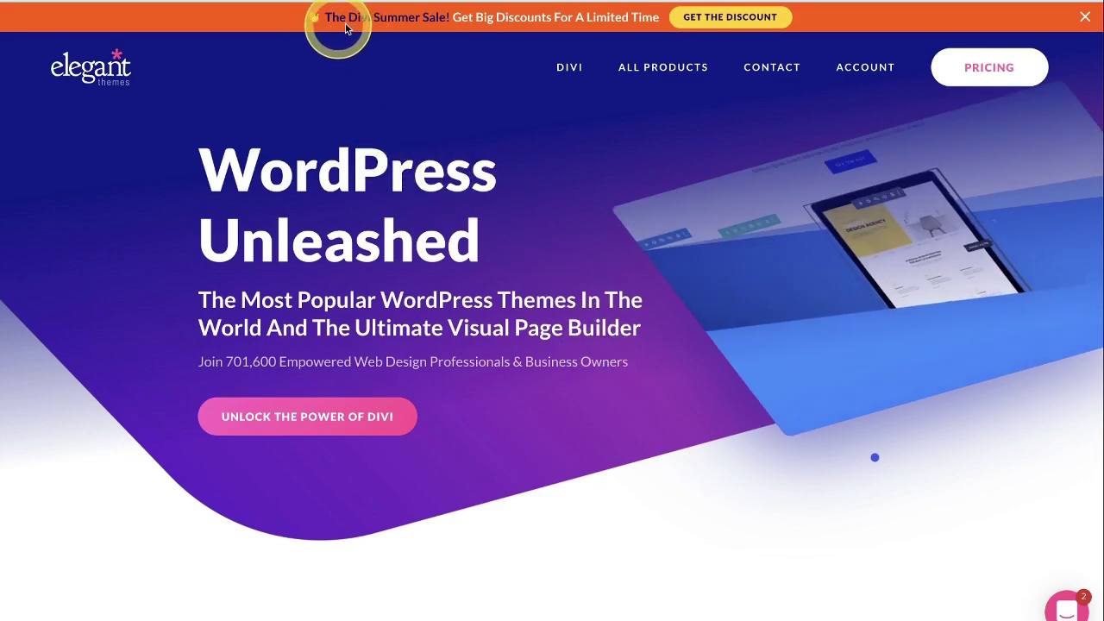
Open the Divi Summer Sale page and review Yearly Access at $70 and Lifetime Access at $199
left_click(767, 18)
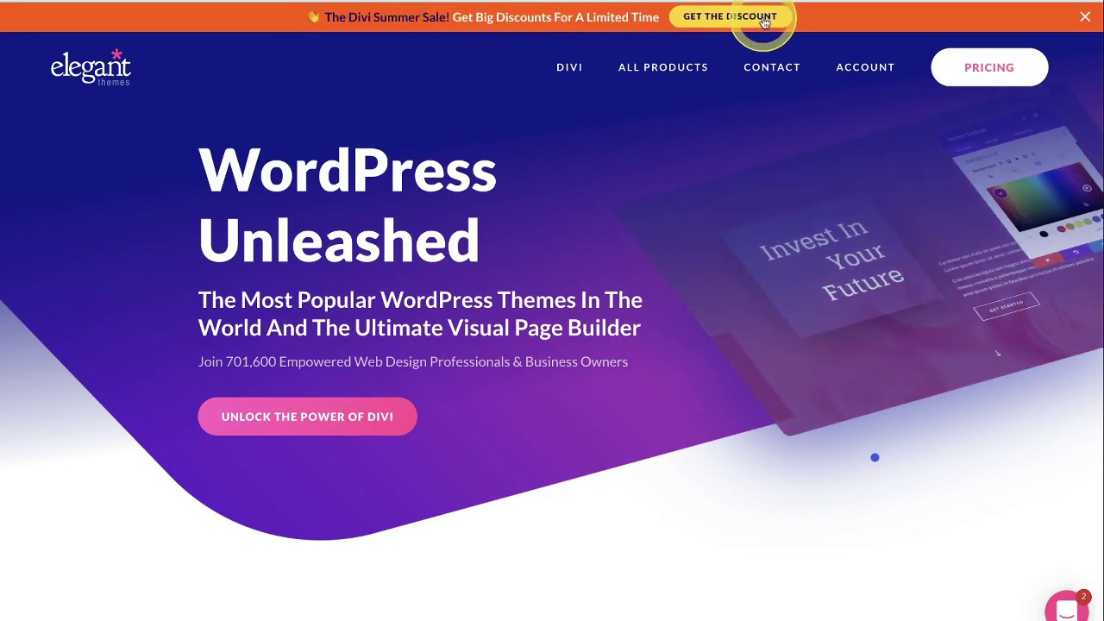
scroll(655, 315, "down", 1)
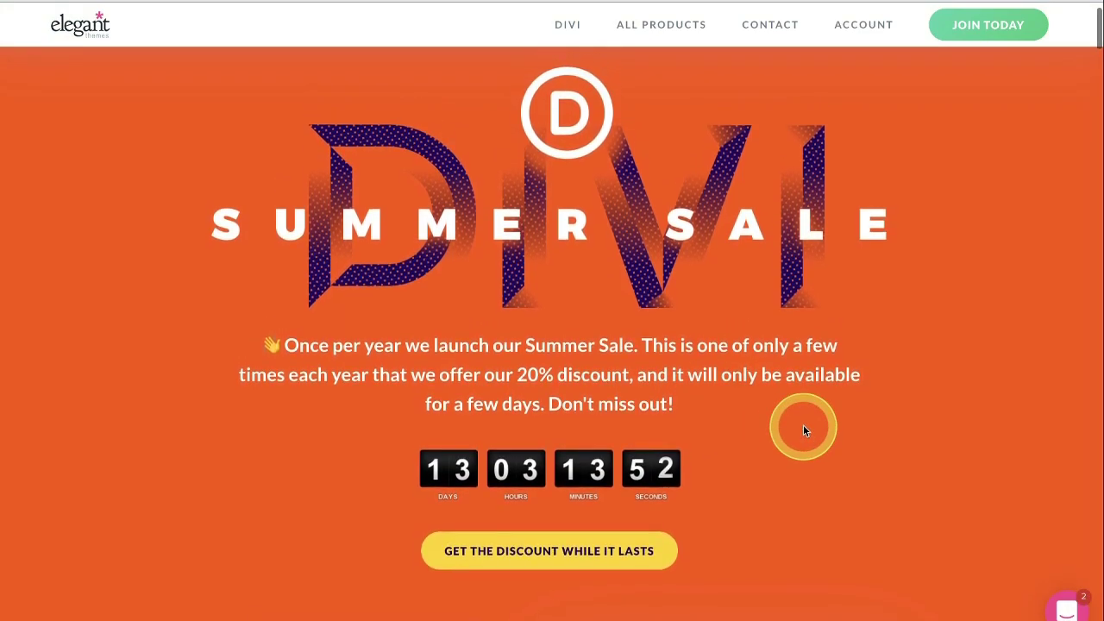
scroll(803, 429, "down", 5)
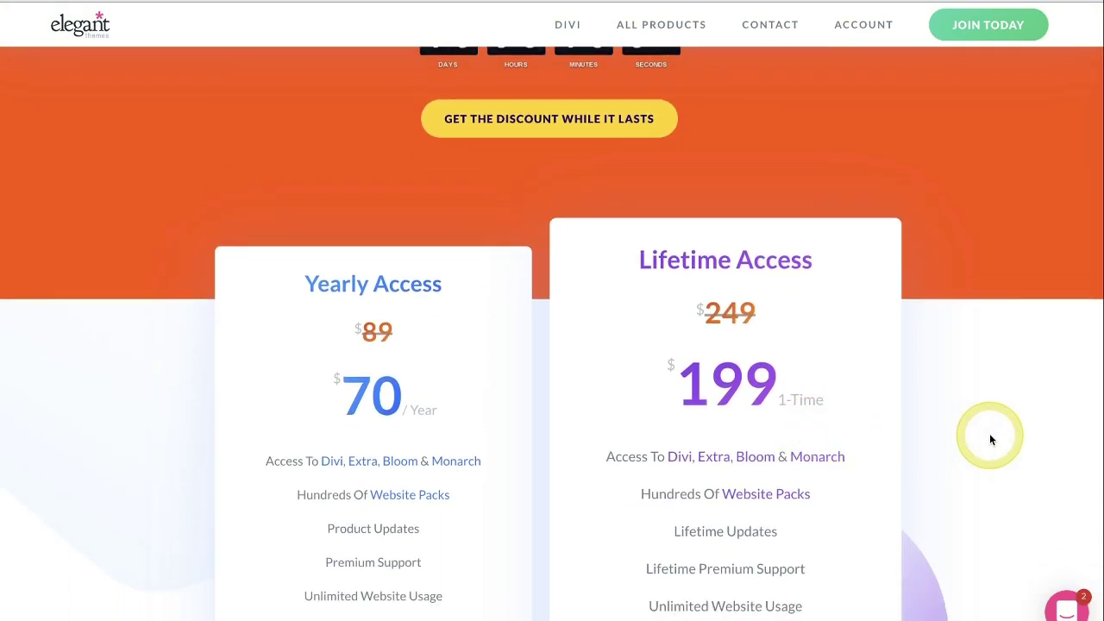
scroll(989, 438, "down", 2)
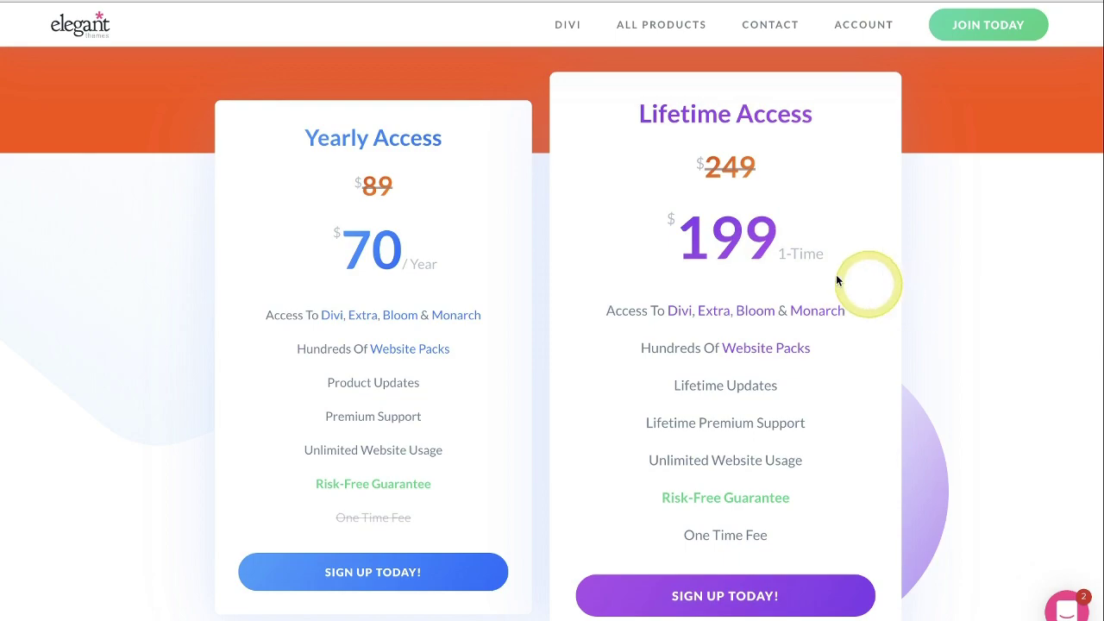
scroll(983, 406, "down", 1)
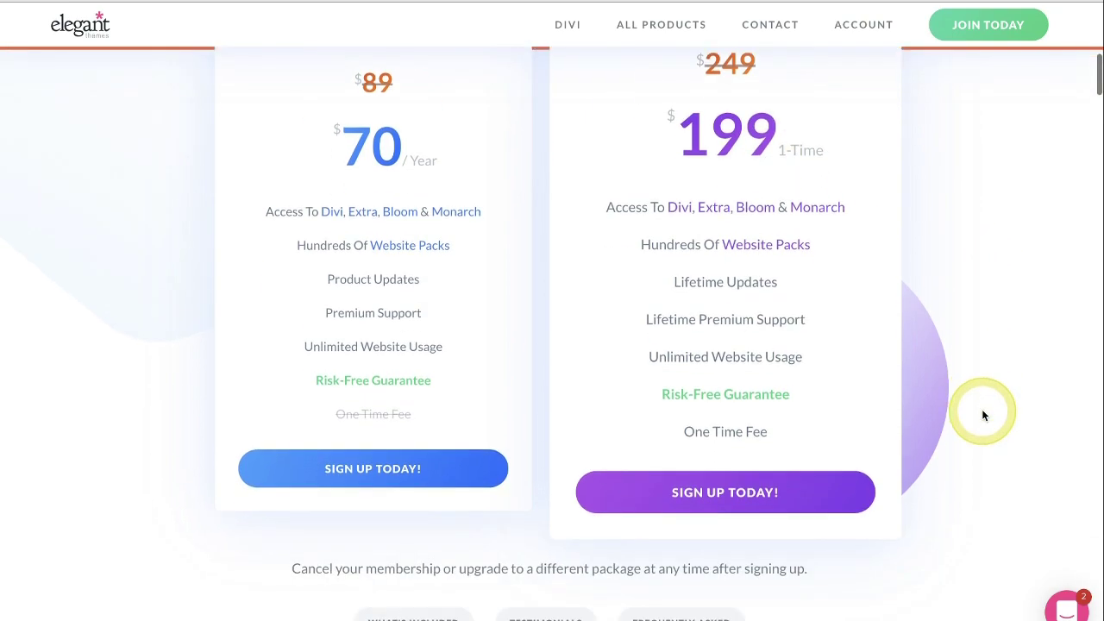
scroll(983, 411, "up", 8)
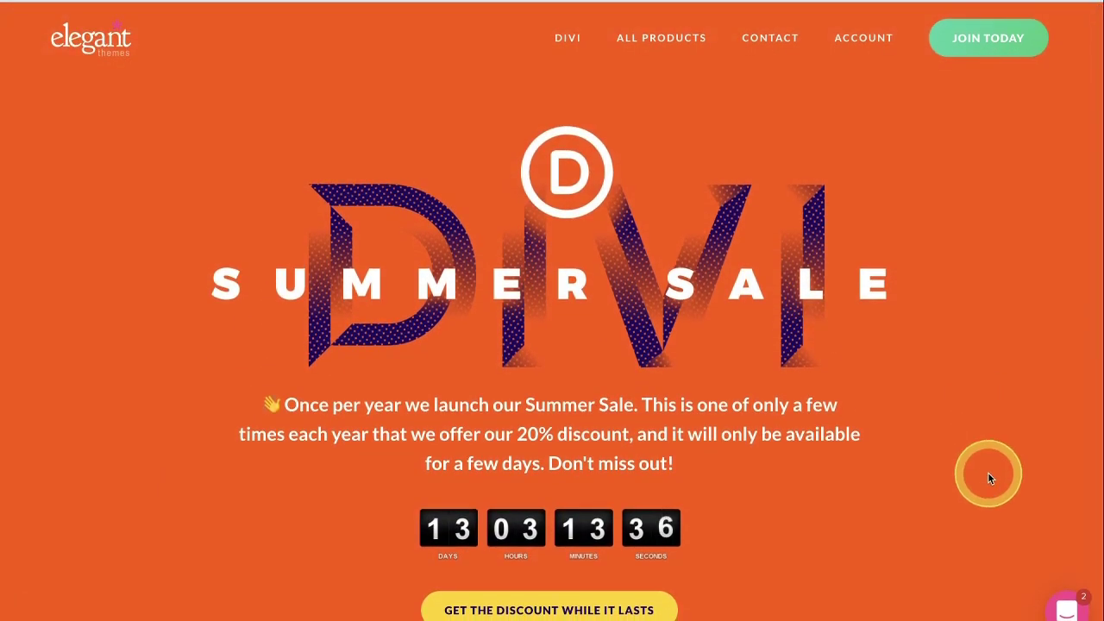